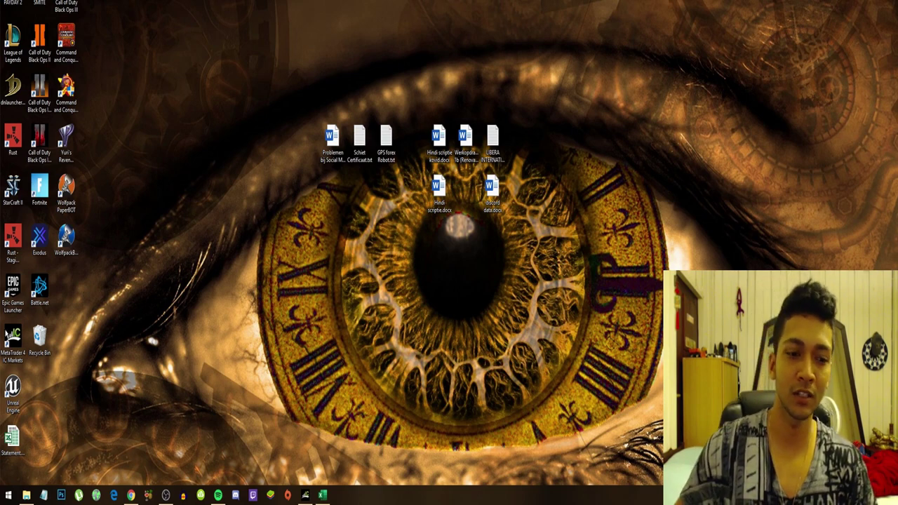
# In Chrome's YouTube tab, open the Zero To One Million channel's VIDEOS grid from the subscriptions
pyautogui.click(131, 494)
pyautogui.hotkey('ctrl', 'Tab')
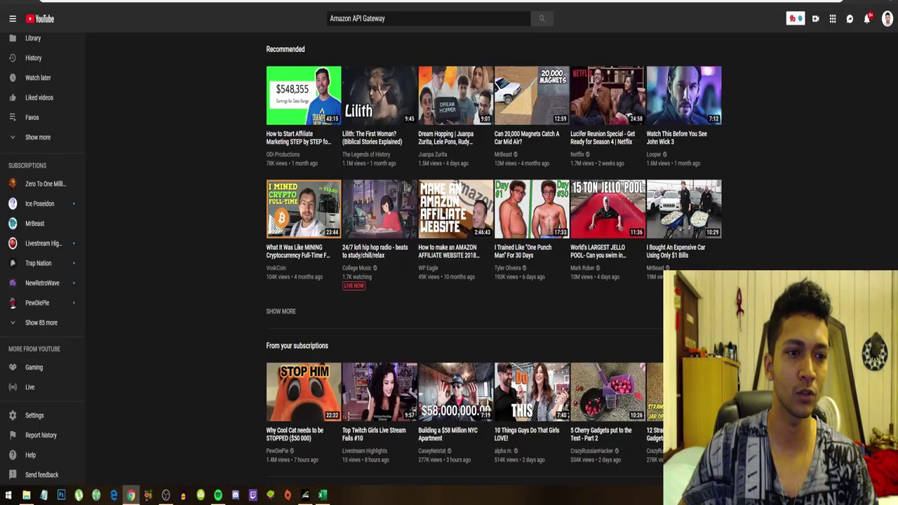
pyautogui.click(43, 185)
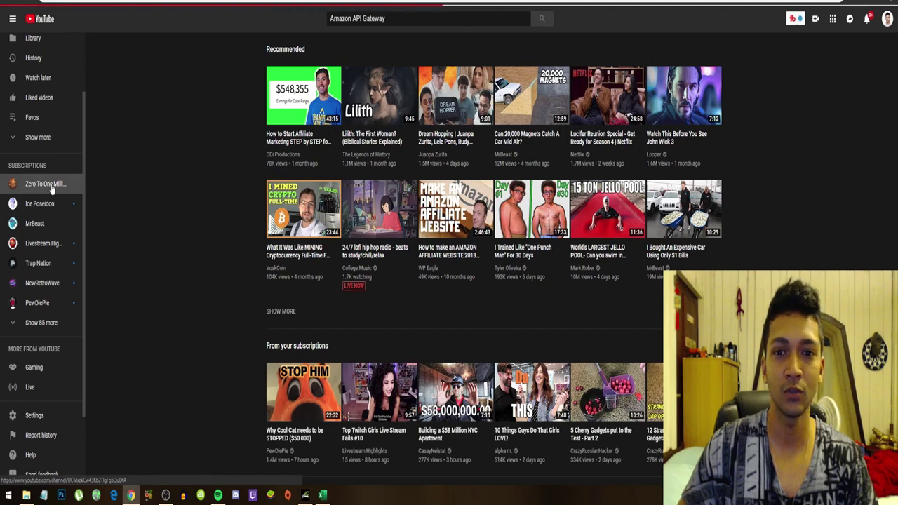
pyautogui.scroll(-3, 323, 63)
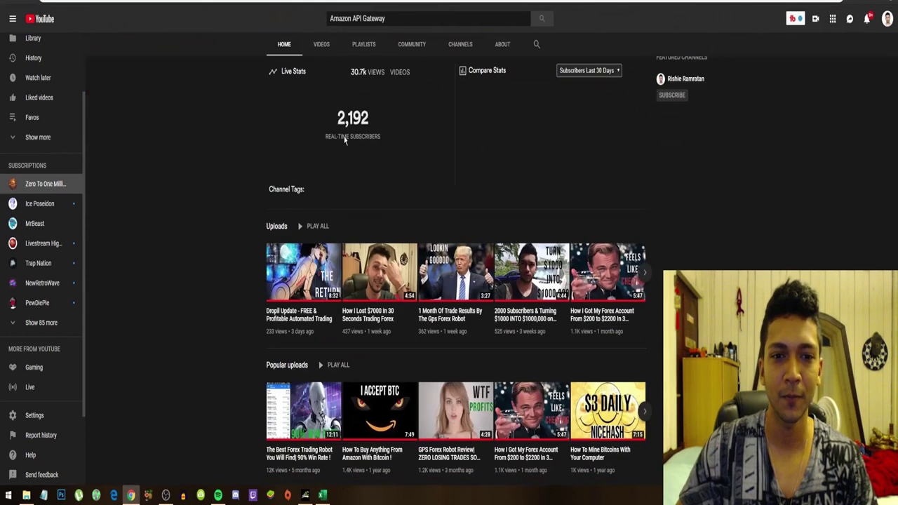
pyautogui.click(330, 49)
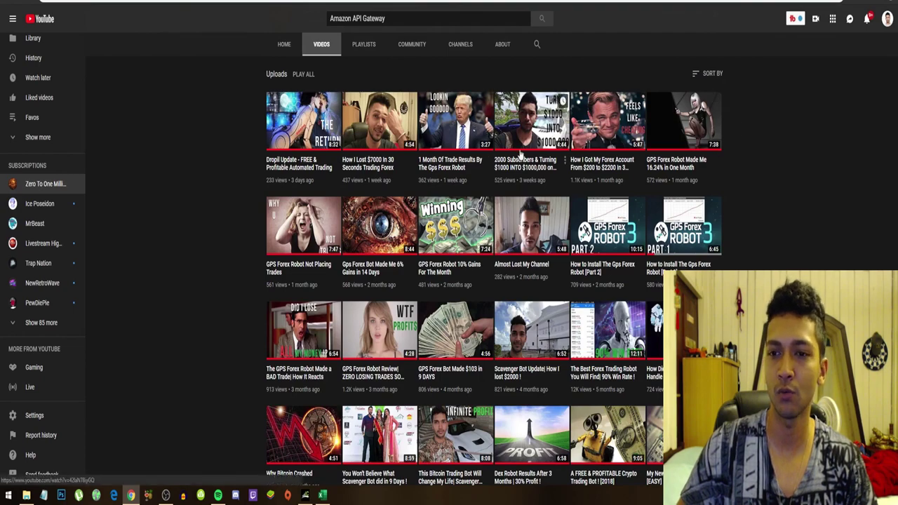
pyautogui.scroll(-2, 533, 140)
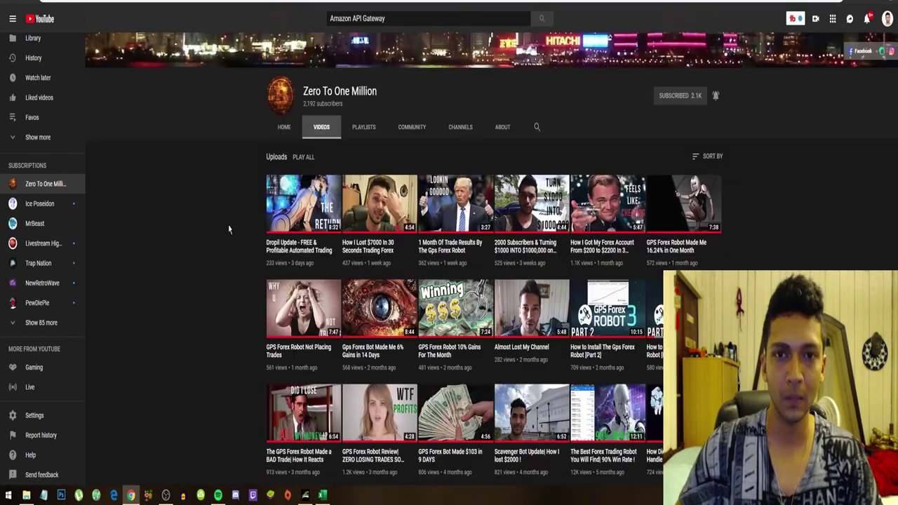
pyautogui.scroll(4, 228, 228)
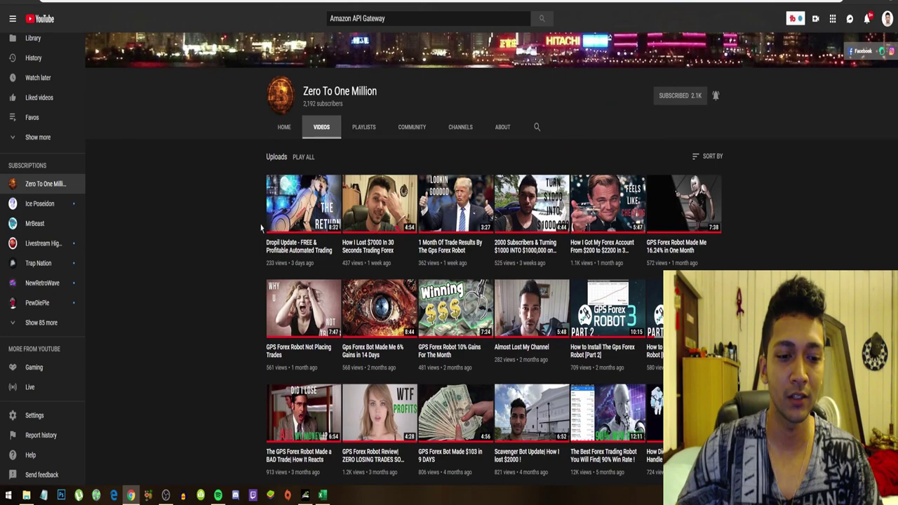
pyautogui.moveTo(306, 495)
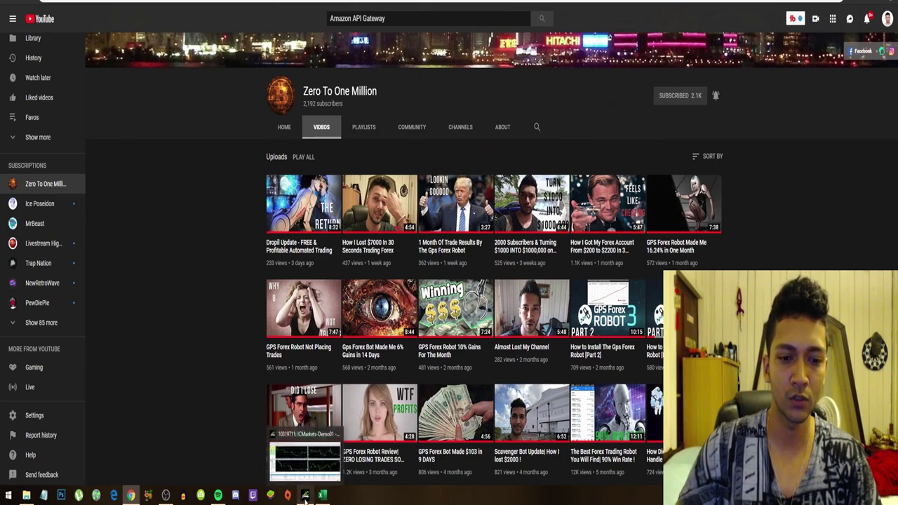
# Scroll through the International Capital Markets statement in Excel, then switch to MetaTrader 4
pyautogui.click(322, 495)
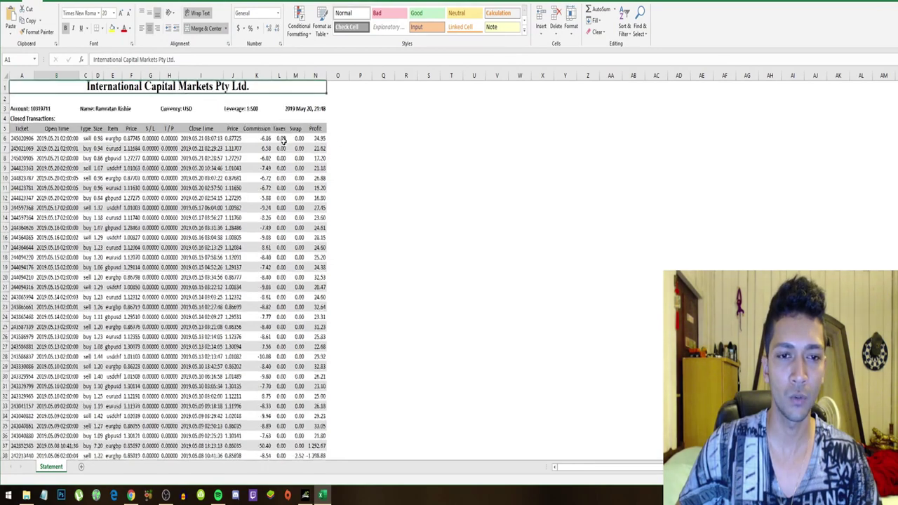
pyautogui.scroll(-3, 292, 141)
pyautogui.scroll(3, 284, 141)
pyautogui.scroll(-3, 283, 142)
pyautogui.scroll(3, 283, 142)
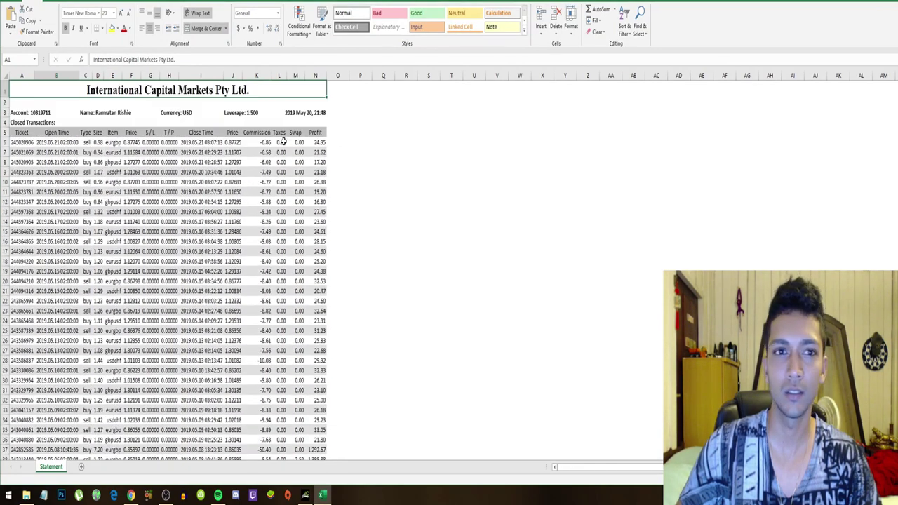
pyautogui.click(305, 495)
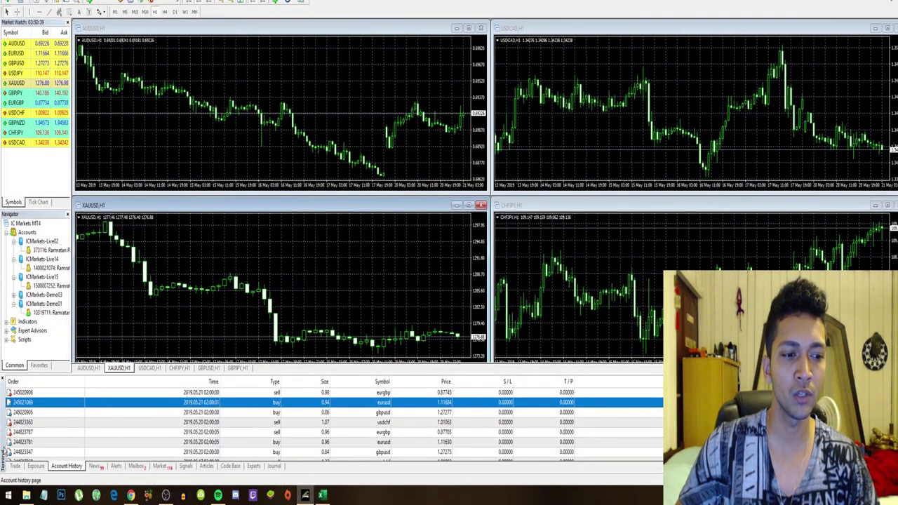
# Save the Account History as a report, renaming the extension so it saves as Statement.XLS
pyautogui.rightClick(151, 421)
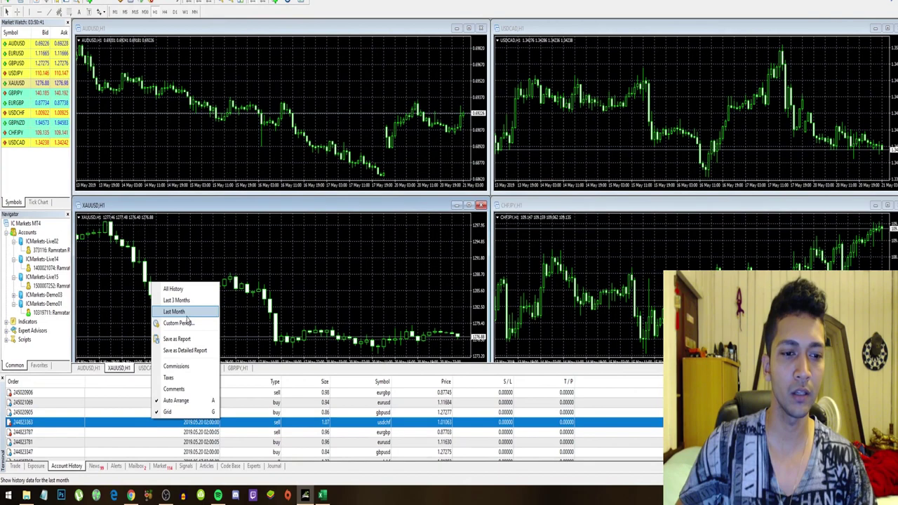
pyautogui.click(177, 339)
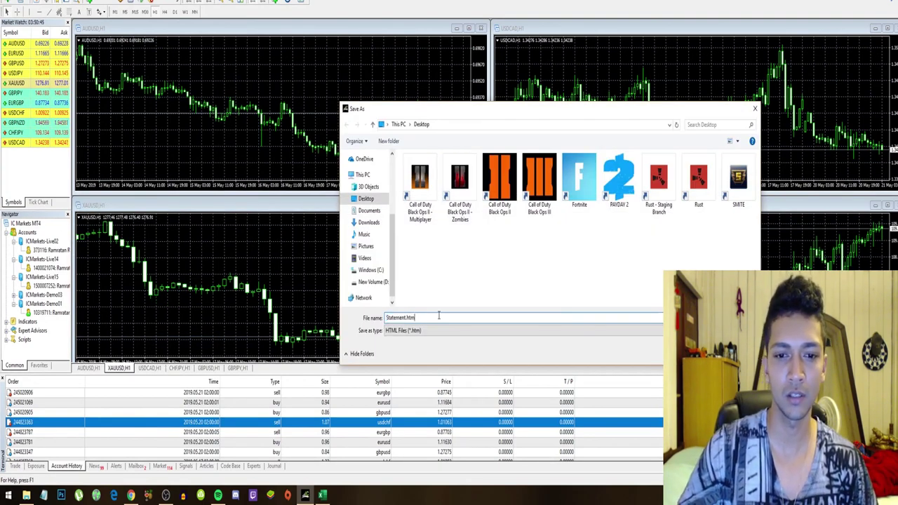
pyautogui.press('BackSpace')
pyautogui.press('BackSpace')
pyautogui.press('BackSpace')
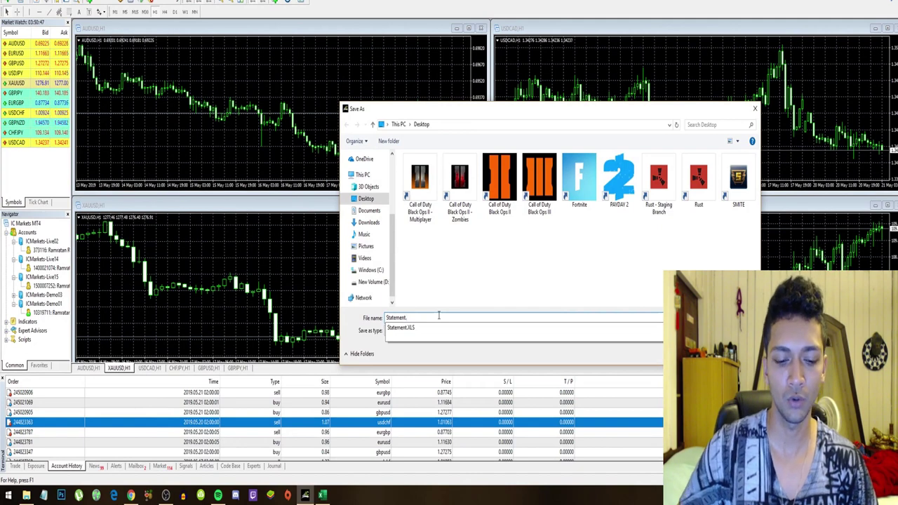
pyautogui.write('XL')
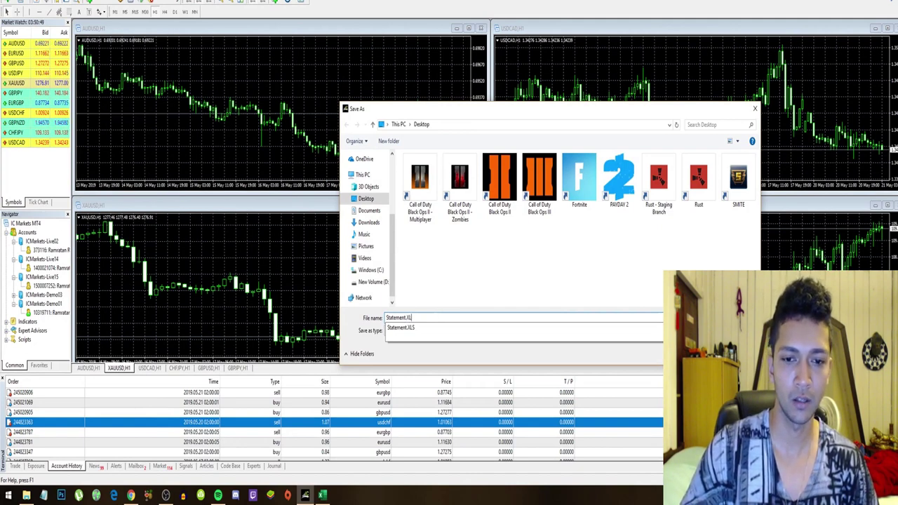
pyautogui.write('S')
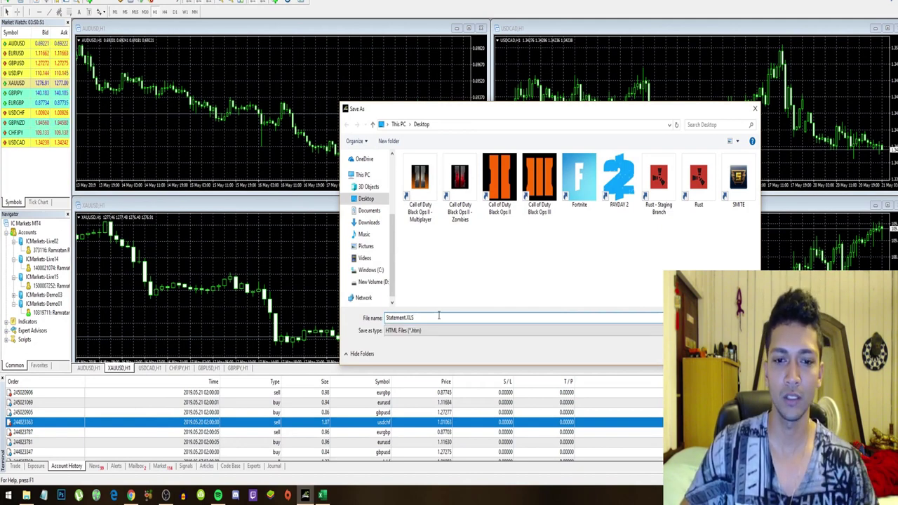
pyautogui.press('Return')
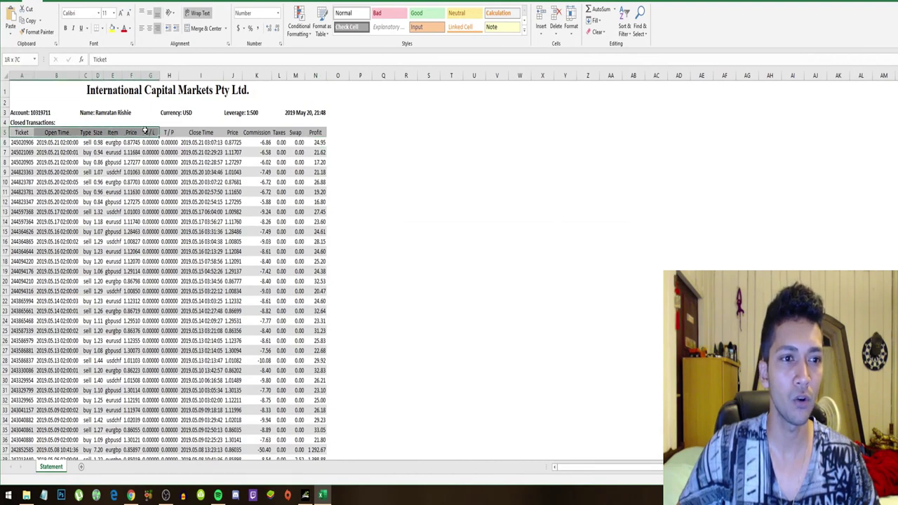
# Find the Profit heading in column N and copy its values from N6 downward
pyautogui.moveTo(20, 130); pyautogui.dragTo(169, 133)
pyautogui.click(213, 134)
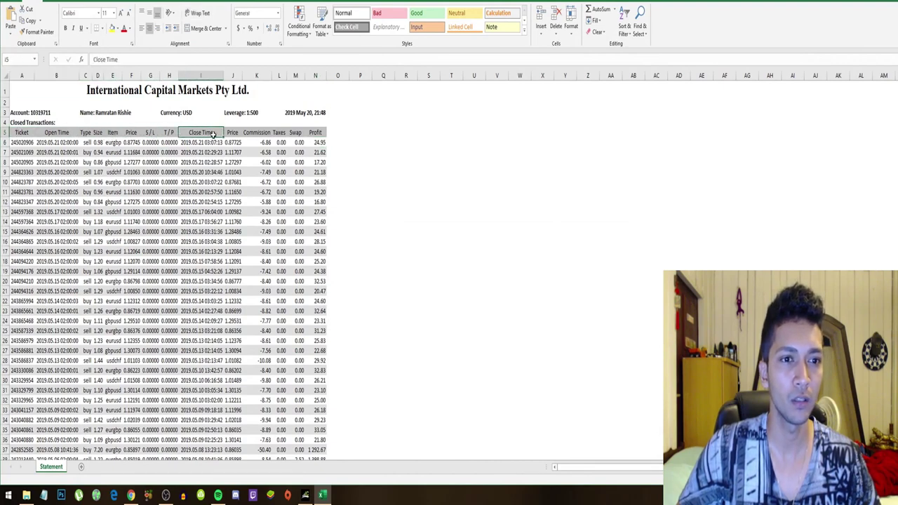
pyautogui.click(258, 133)
pyautogui.click(295, 133)
pyautogui.click(325, 133)
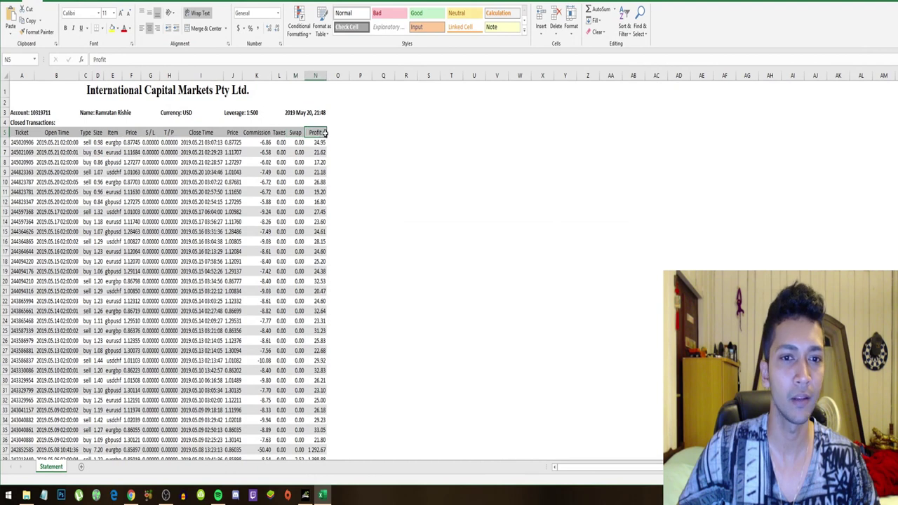
pyautogui.moveTo(320, 142)
pyautogui.mouseDown()
pyautogui.moveTo(324, 338)
pyautogui.moveTo(319, 459)
pyautogui.moveTo(312, 464)
pyautogui.moveTo(311, 391)
pyautogui.mouseUp()
pyautogui.hotkey('ctrl', 'c')
pyautogui.scroll(10, 525, 168)
# Paste the copied Profit values into column W starting at W6
pyautogui.click(519, 142)
pyautogui.hotkey('ctrl', 'v')
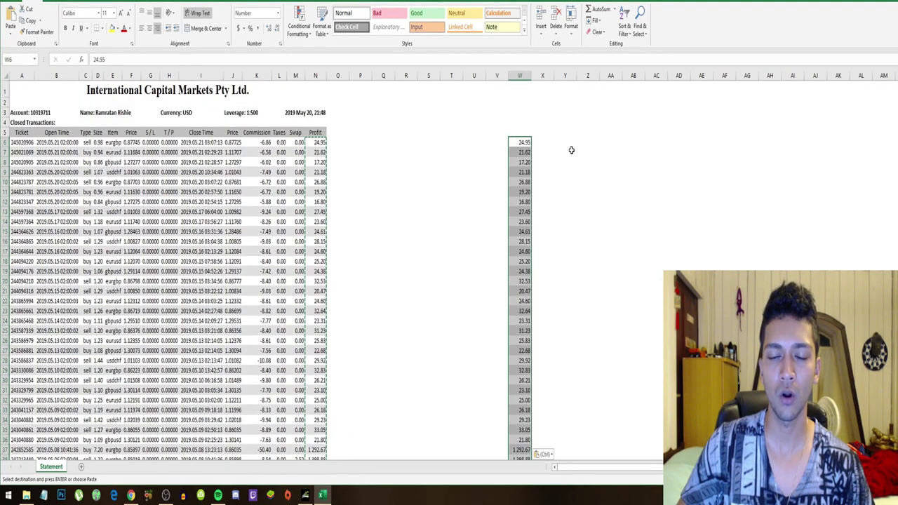
pyautogui.scroll(-5, 567, 150)
pyautogui.scroll(-4, 567, 150)
pyautogui.scroll(-3, 567, 150)
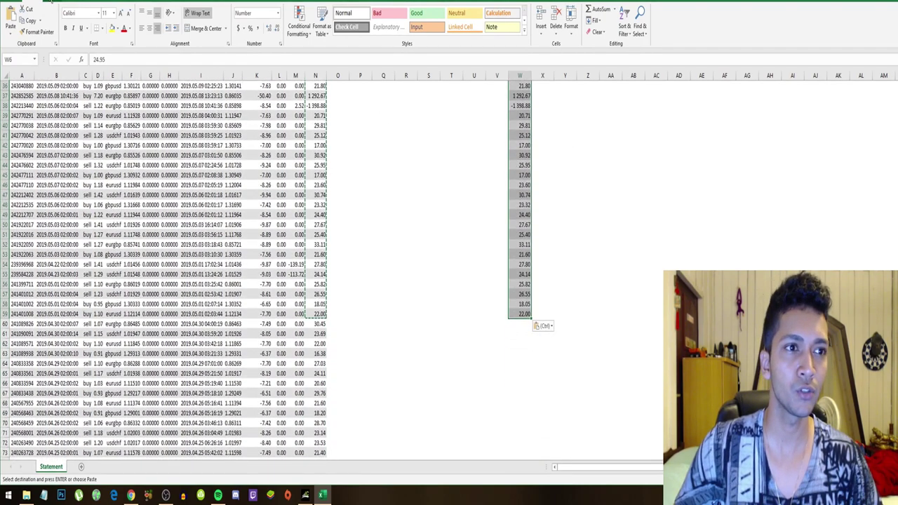
pyautogui.scroll(-1, 42, 4)
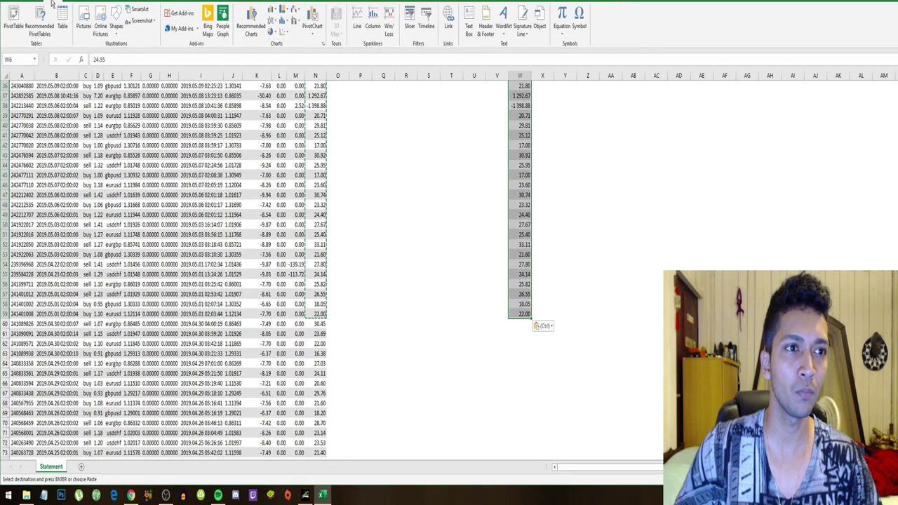
pyautogui.scroll(1, 42, 4)
pyautogui.scroll(-2, 35, 7)
pyautogui.scroll(-1, 24, 14)
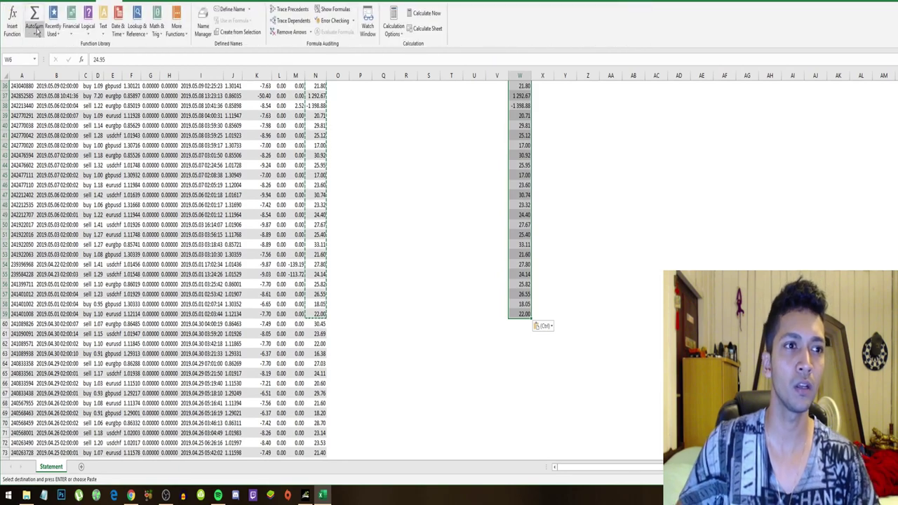
# Add a SUM of W6:W59 in W60, showing the 1,307.14 May total
pyautogui.click(34, 34)
pyautogui.press('Escape')
pyautogui.scroll(5, 561, 355)
pyautogui.scroll(5, 561, 356)
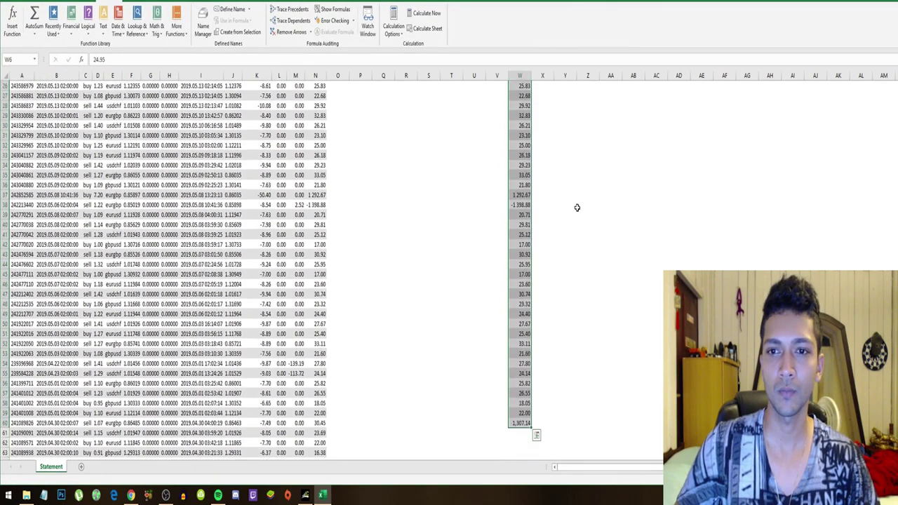
pyautogui.scroll(-12, 577, 211)
pyautogui.click(522, 274)
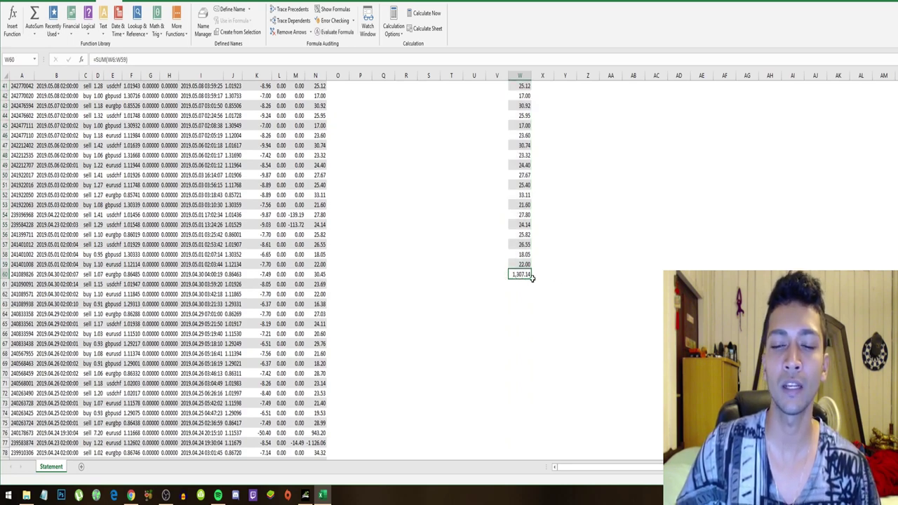
pyautogui.scroll(3, 504, 297)
pyautogui.scroll(2, 502, 300)
pyautogui.scroll(8, 501, 302)
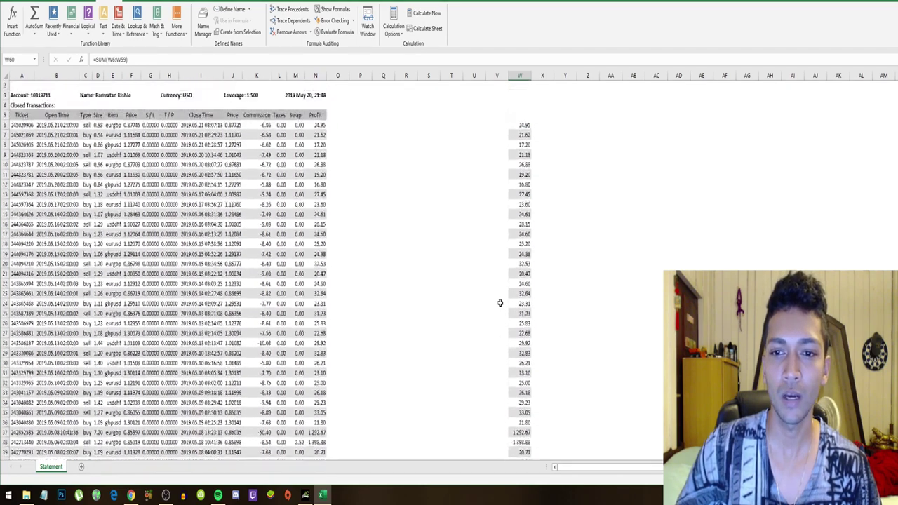
pyautogui.click(525, 142)
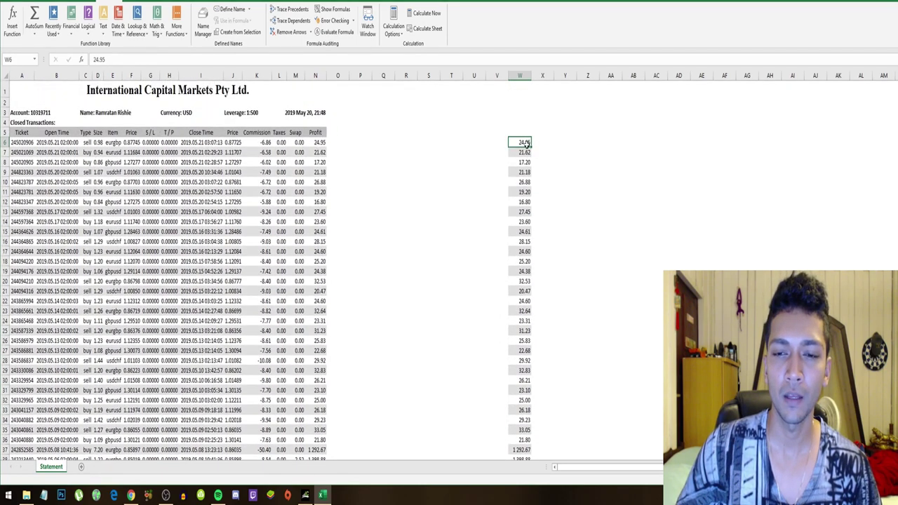
pyautogui.press('Down')
pyautogui.press('Down')
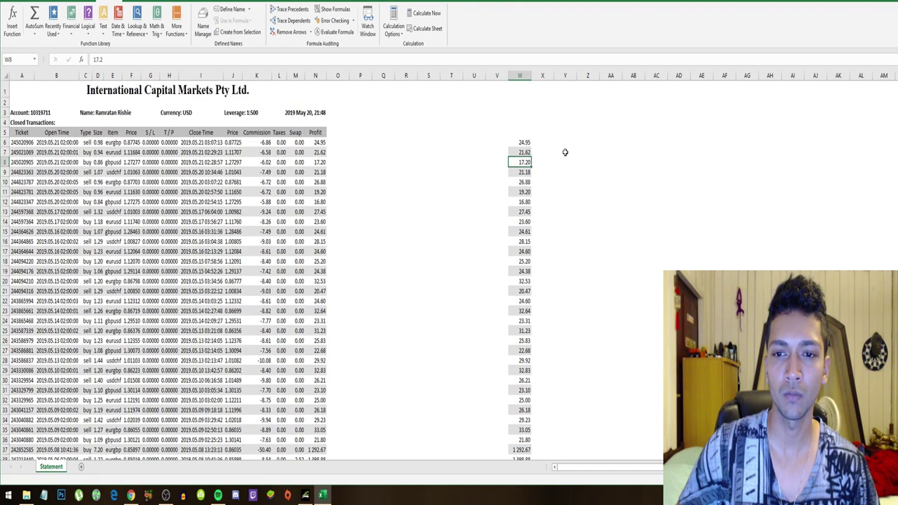
pyautogui.press('Down')
pyautogui.press('Down')
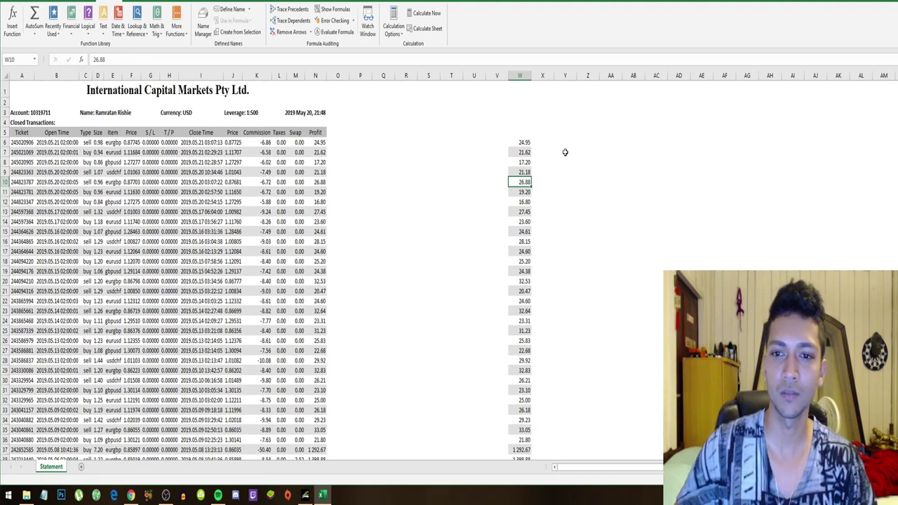
pyautogui.press('Down')
pyautogui.press('Down')
pyautogui.press('Down')
pyautogui.press('Down')
pyautogui.press('Down')
pyautogui.press('Down')
pyautogui.press('Down')
pyautogui.press('Down')
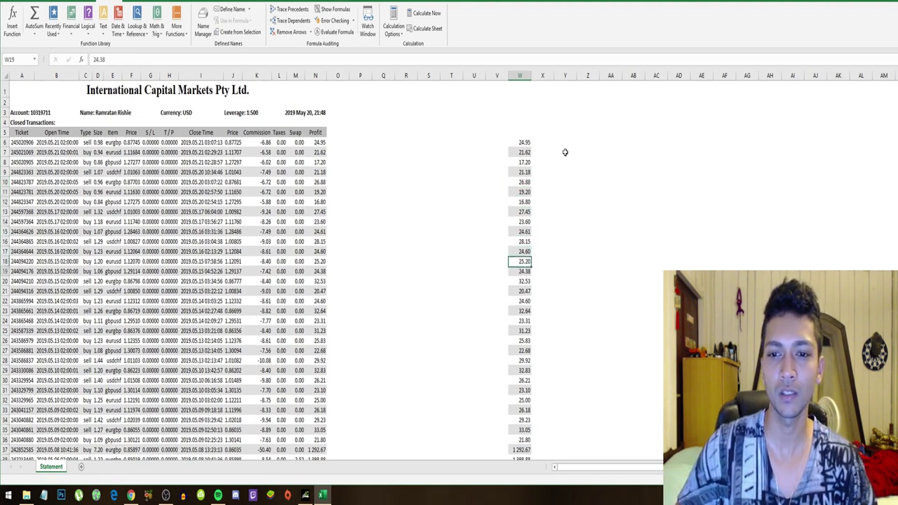
pyautogui.press('Down')
pyautogui.press('Down')
pyautogui.press('Down')
pyautogui.press('Down')
pyautogui.press('Down')
pyautogui.press('Down')
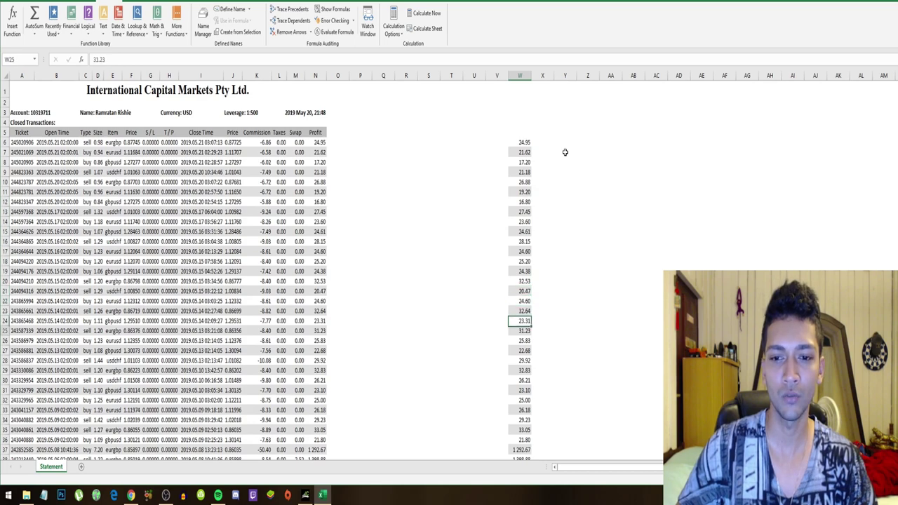
pyautogui.press('Down')
pyautogui.press('Down')
pyautogui.press('Down')
pyautogui.press('Down')
pyautogui.press('Down')
pyautogui.press('Down')
pyautogui.press('Down')
pyautogui.press('Down')
pyautogui.press('Down')
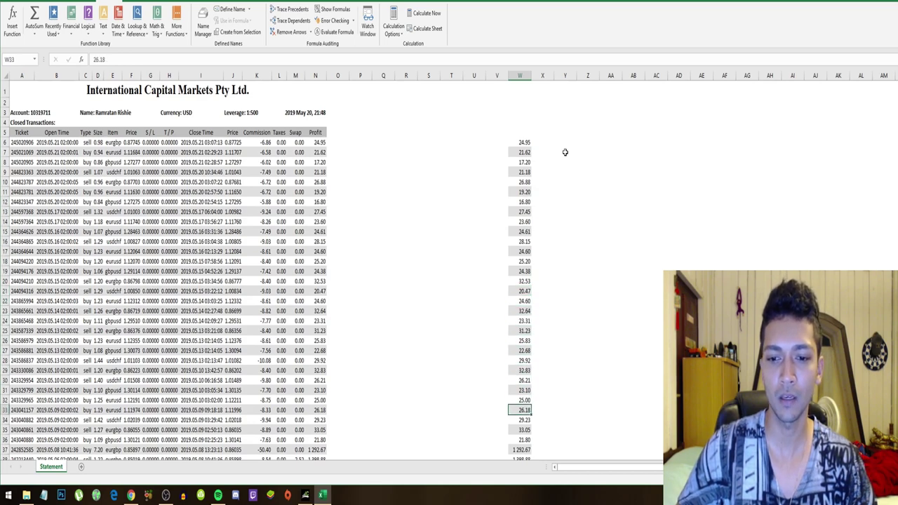
pyautogui.press('Down')
pyautogui.press('Down')
pyautogui.press('Down')
pyautogui.press('Down')
pyautogui.press('Down')
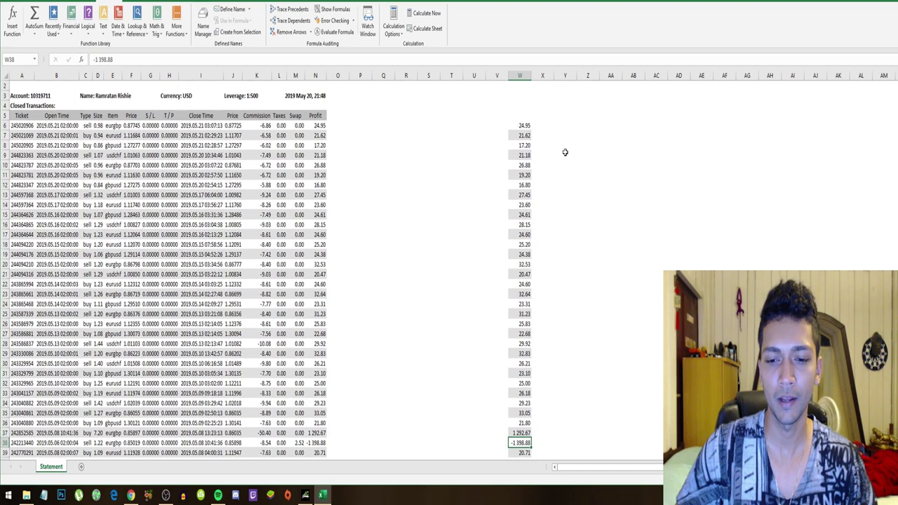
pyautogui.press('Down')
pyautogui.press('Down')
pyautogui.press('Down')
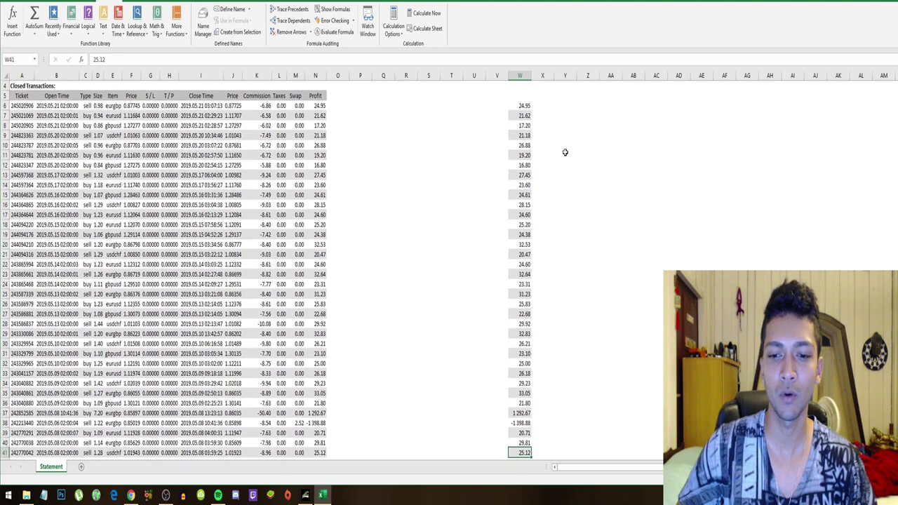
pyautogui.press('Up')
pyautogui.press('Up')
pyautogui.press('Up')
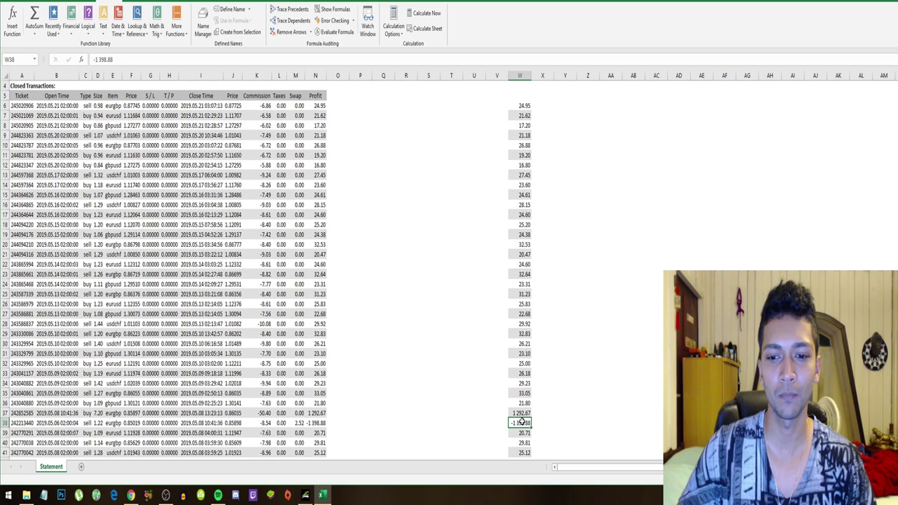
pyautogui.click(523, 414)
pyautogui.scroll(-3, 533, 407)
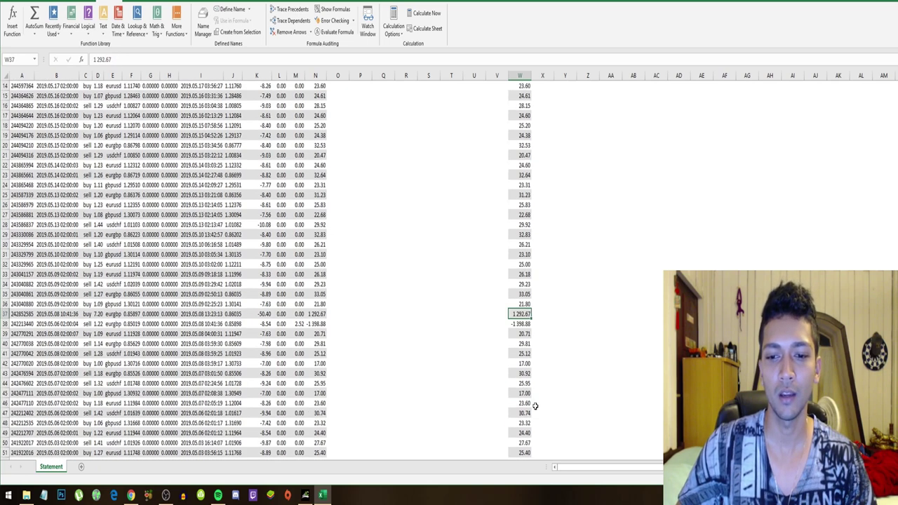
pyautogui.click(527, 334)
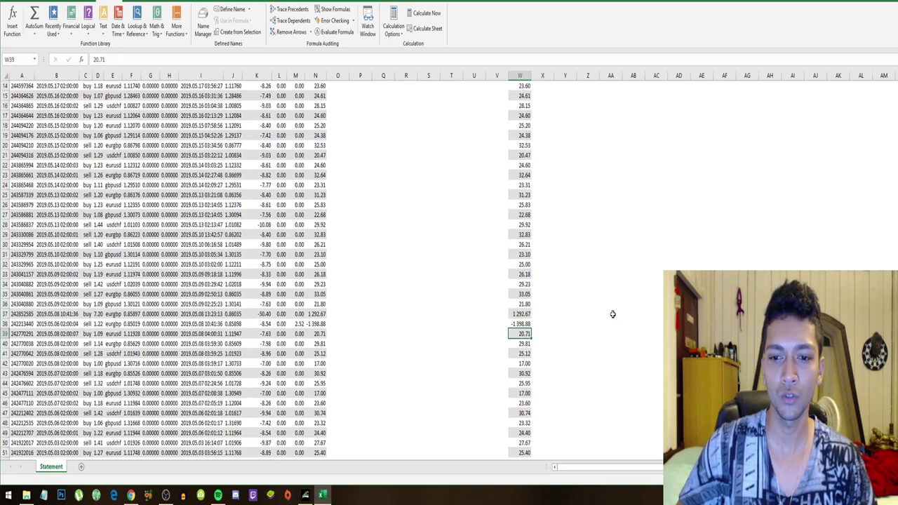
pyautogui.press('Down')
pyautogui.press('Down')
pyautogui.press('Down')
pyautogui.press('Down')
pyautogui.press('Down')
pyautogui.press('Down')
pyautogui.press('Down')
pyautogui.press('Down')
pyautogui.press('Down')
pyautogui.press('Down')
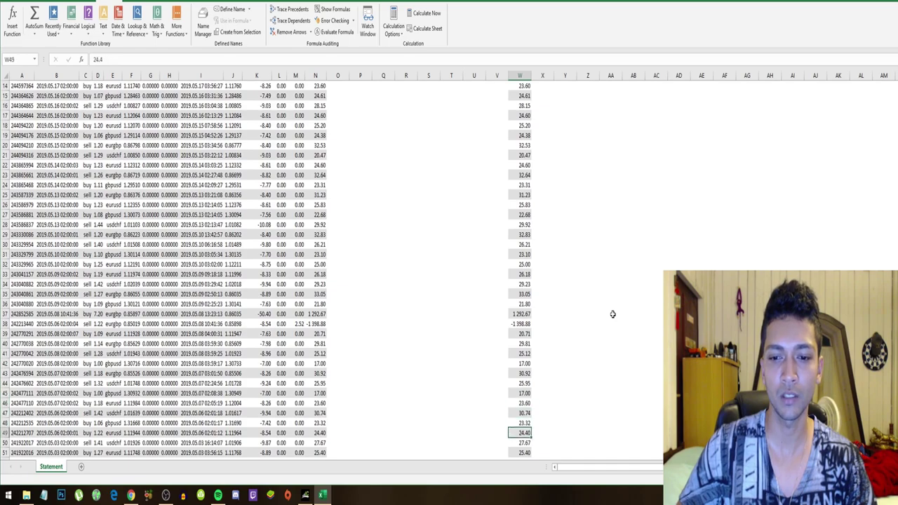
pyautogui.press('Down')
pyautogui.press('Down')
pyautogui.press('Down')
pyautogui.press('Down')
pyautogui.press('Down')
pyautogui.press('Down')
pyautogui.press('Down')
pyautogui.press('Down')
pyautogui.press('Down')
pyautogui.press('Down')
pyautogui.press('Down')
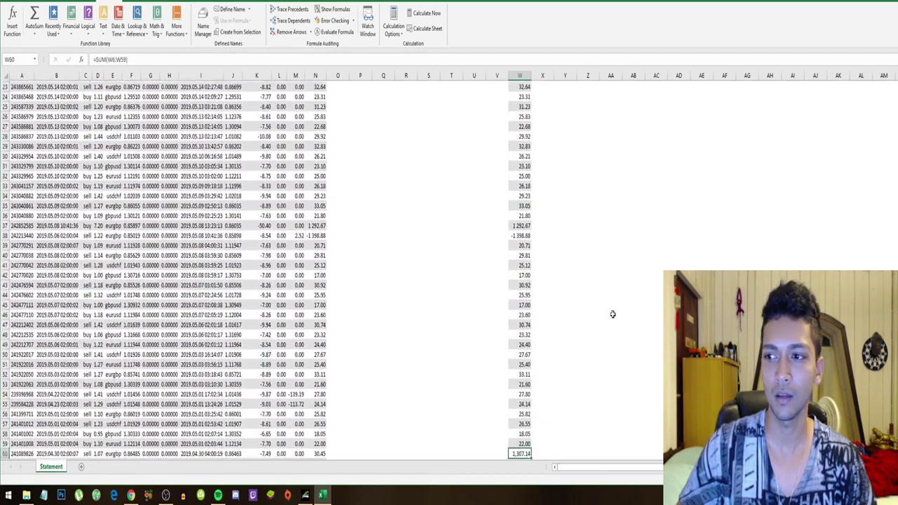
pyautogui.press('Down')
pyautogui.press('Down')
pyautogui.press('Down')
# Scroll down to the older April trades and check the last closed trade's lot size
pyautogui.scroll(-10, 281, 156)
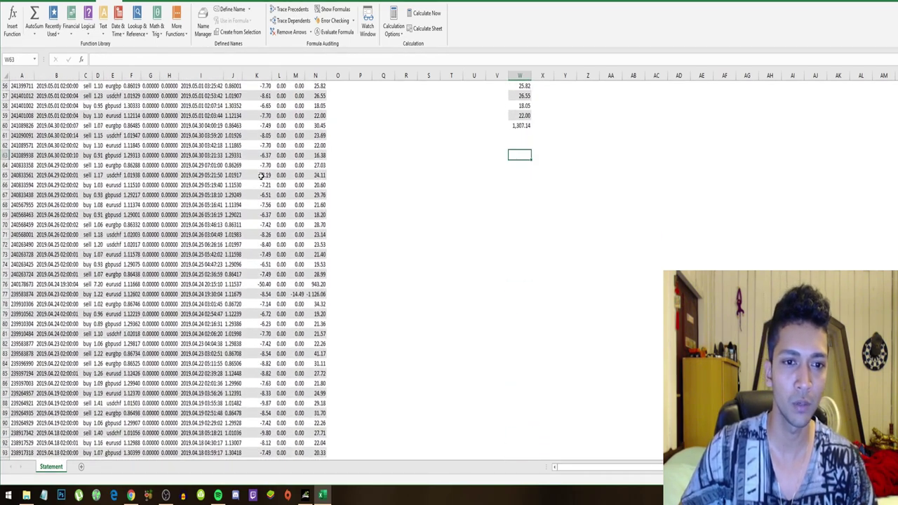
pyautogui.scroll(-13, 261, 176)
pyautogui.scroll(-10, 130, 260)
pyautogui.scroll(-15, 129, 260)
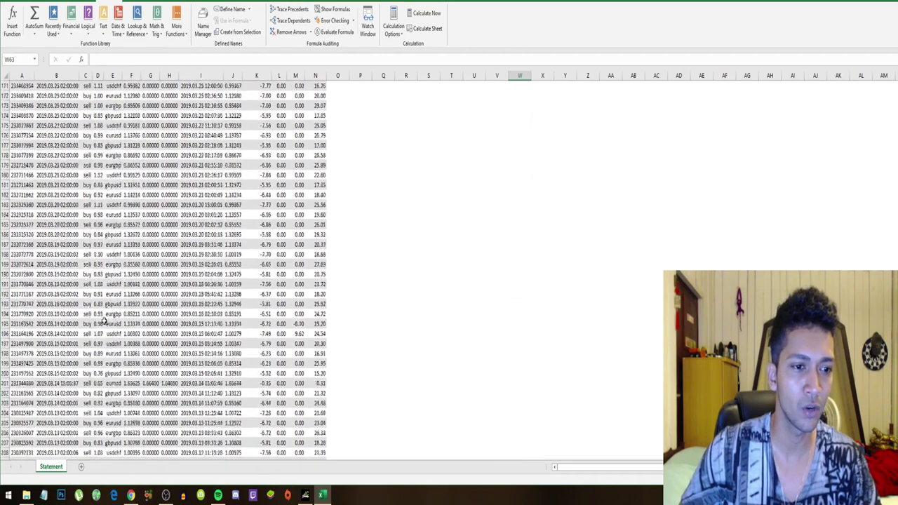
pyautogui.scroll(-15, 112, 302)
pyautogui.scroll(-9, 101, 344)
pyautogui.scroll(11, 102, 350)
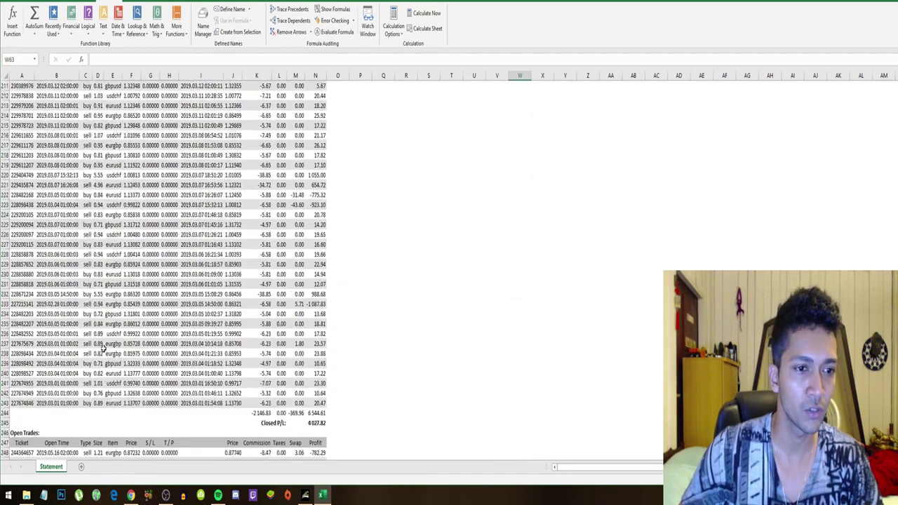
pyautogui.click(98, 404)
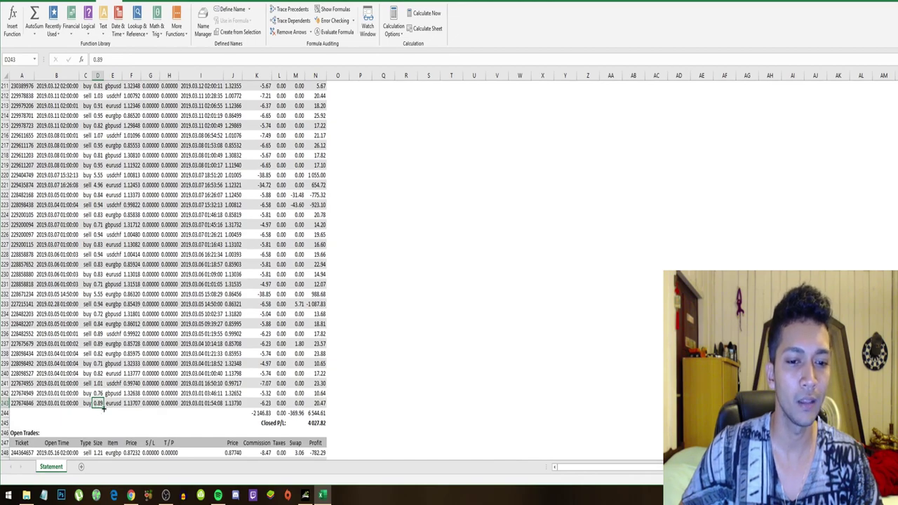
# Scroll back up to the top of the statement
pyautogui.scroll(3, 98, 401)
pyautogui.scroll(3, 99, 400)
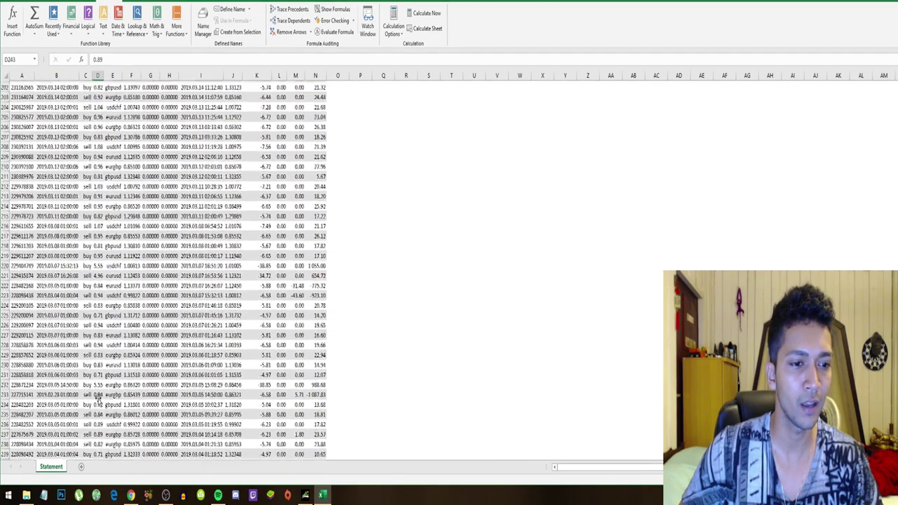
pyautogui.scroll(2, 97, 398)
pyautogui.scroll(4, 98, 392)
pyautogui.scroll(4, 97, 368)
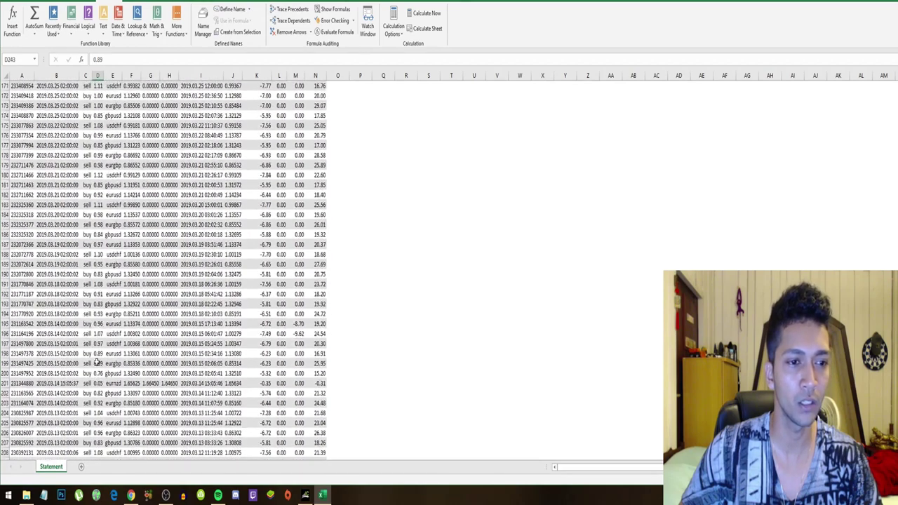
pyautogui.scroll(4, 97, 316)
pyautogui.scroll(5, 97, 281)
pyautogui.scroll(10, 96, 279)
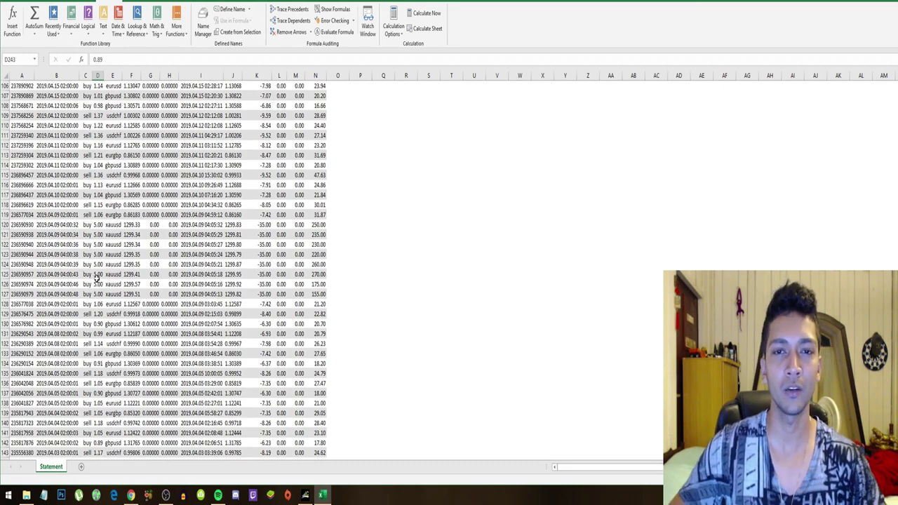
pyautogui.scroll(8, 109, 278)
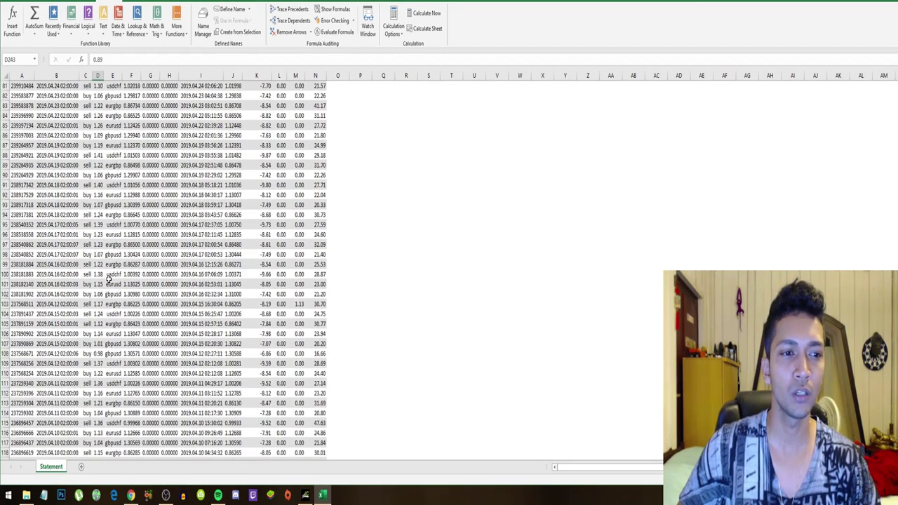
pyautogui.scroll(8, 111, 279)
pyautogui.scroll(2, 112, 279)
pyautogui.scroll(4, 116, 279)
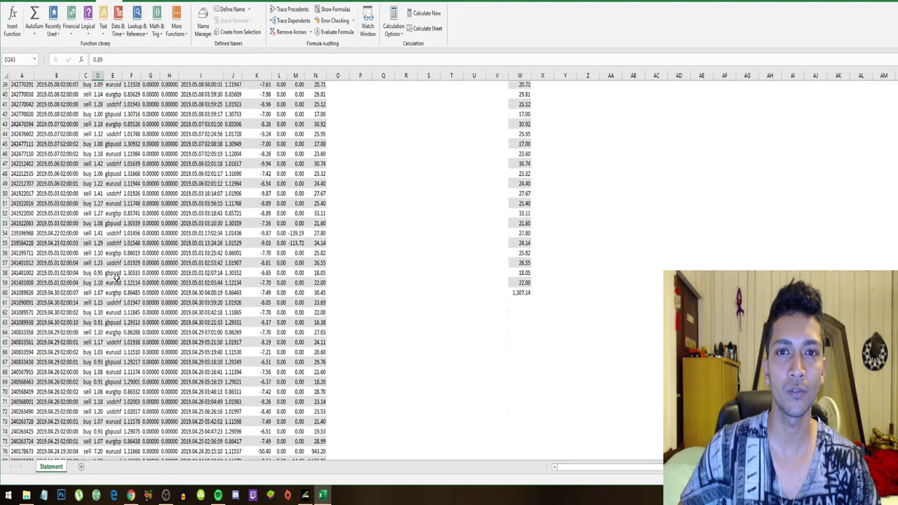
pyautogui.scroll(4, 116, 279)
pyautogui.scroll(4, 141, 253)
pyautogui.scroll(5, 133, 225)
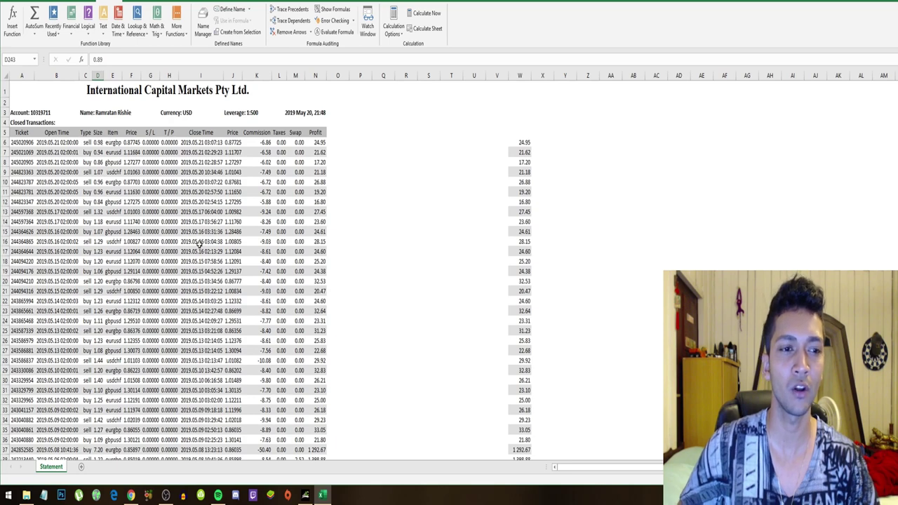
# Jump to the W60 total, then copy the 14 815.65 Balance from C262
pyautogui.hotkey('ctrl', 'Return')
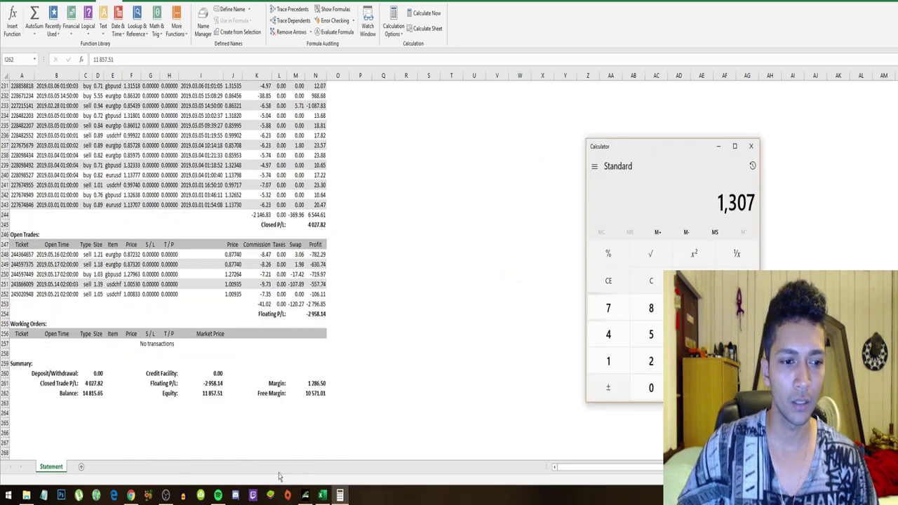
pyautogui.click(95, 393)
pyautogui.hotkey('ctrl', 'c')
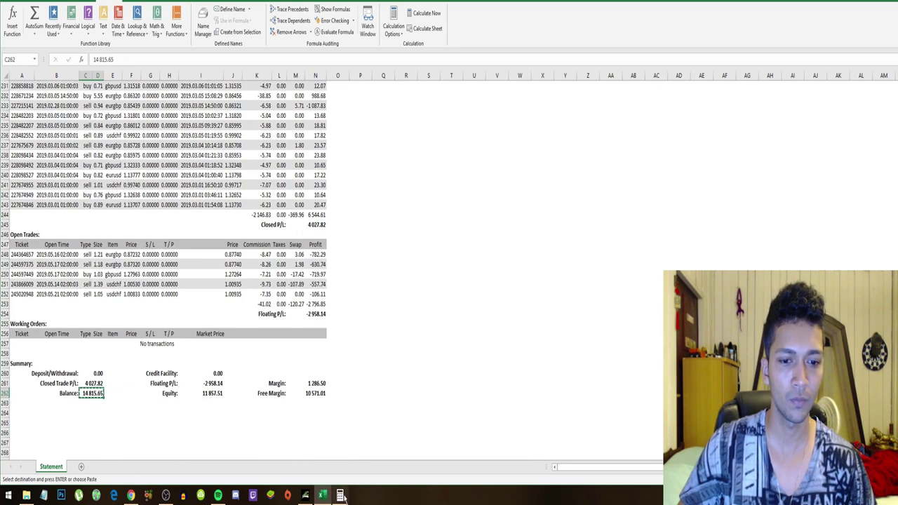
# In Calculator, divide 1307 by the pasted 14815.65 balance and multiply by 100, giving about 8.82%
pyautogui.click(339, 495)
pyautogui.press('+')
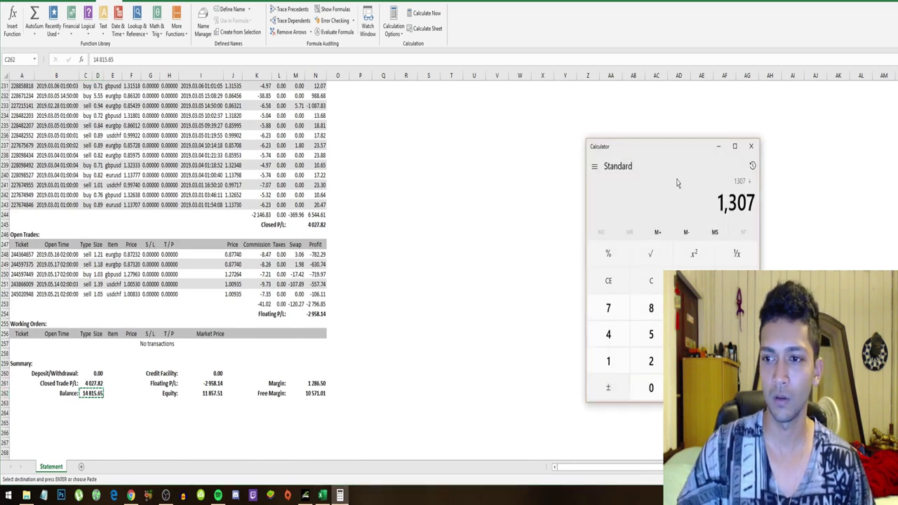
pyautogui.hotkey('ctrl', 'v')
pyautogui.press('Return')
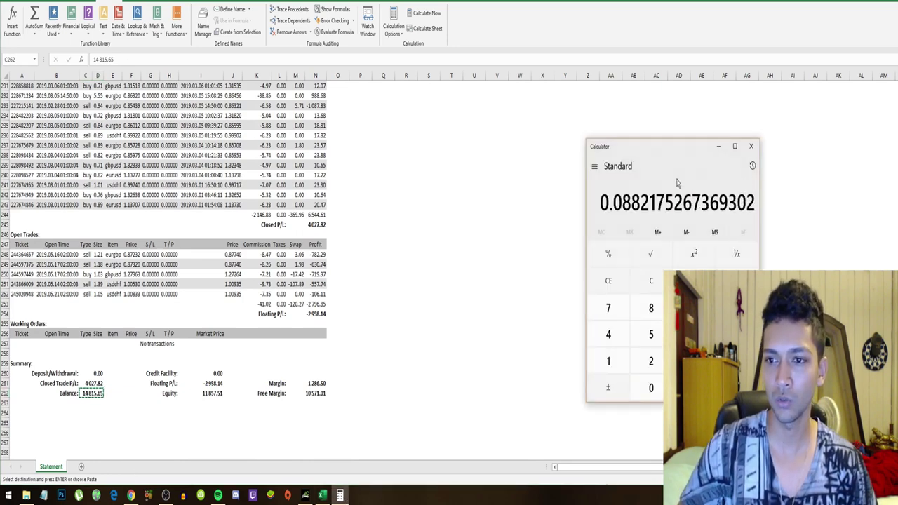
pyautogui.press('*')
pyautogui.write('100')
pyautogui.press('Return')
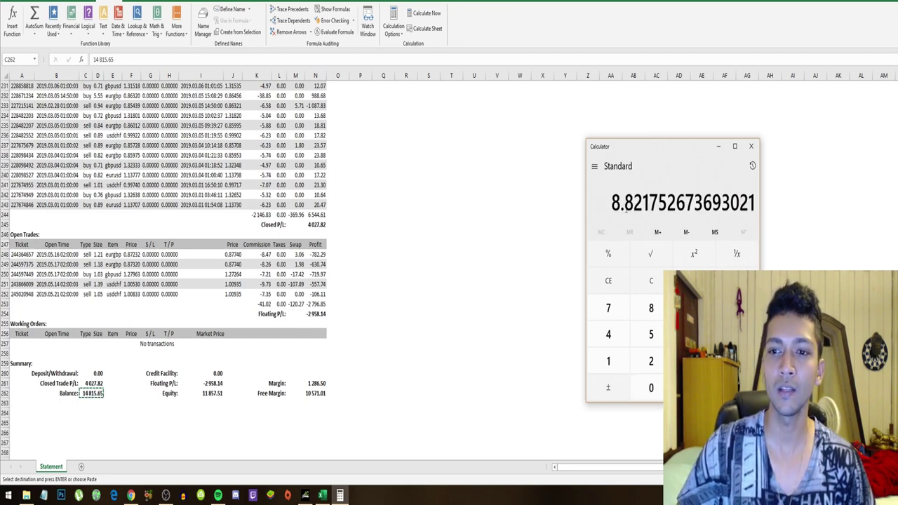
pyautogui.moveTo(643, 203); pyautogui.dragTo(610, 204)
# Minimize Calculator and scroll through the trade statement in Excel
pyautogui.scroll(6, 459, 252)
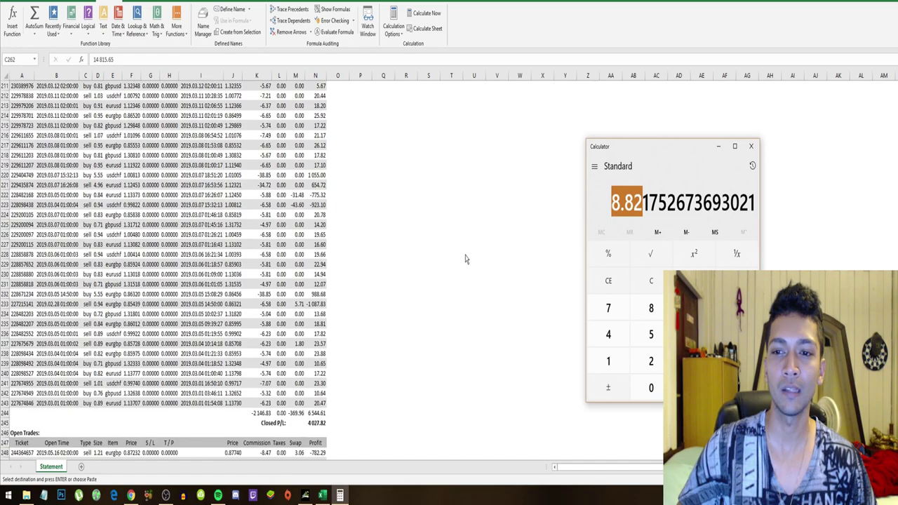
pyautogui.scroll(14, 468, 256)
pyautogui.scroll(5, 472, 256)
pyautogui.click(719, 146)
pyautogui.scroll(12, 475, 229)
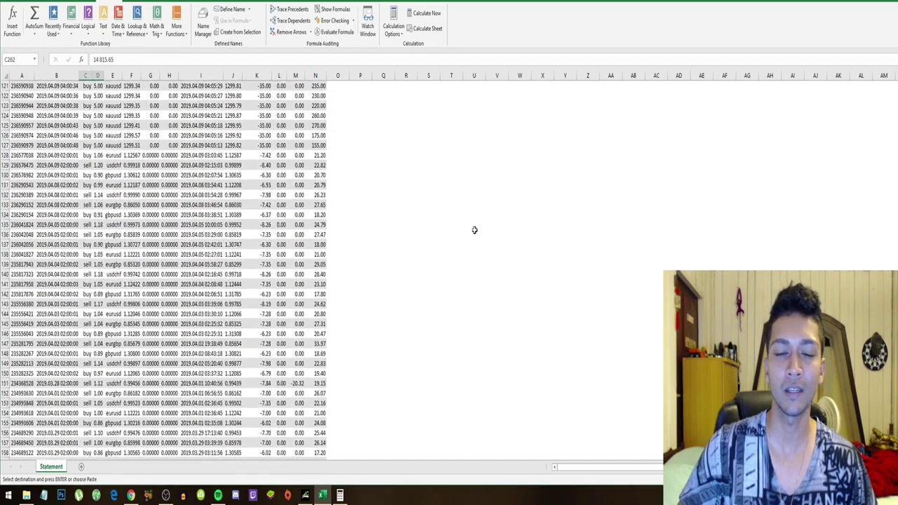
pyautogui.scroll(15, 474, 231)
pyautogui.scroll(10, 474, 231)
pyautogui.scroll(3, 474, 231)
pyautogui.scroll(12, 474, 231)
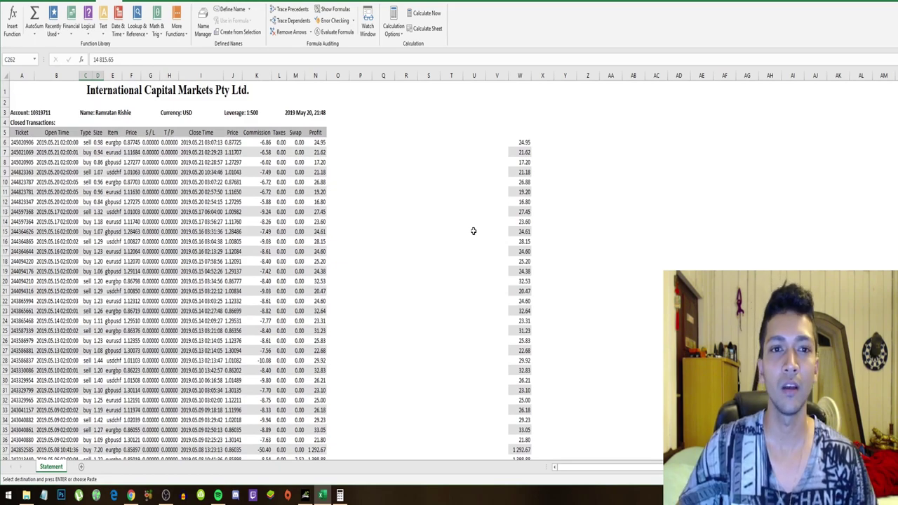
pyautogui.scroll(-3, 356, 179)
pyautogui.scroll(-7, 356, 179)
pyautogui.scroll(-7, 356, 180)
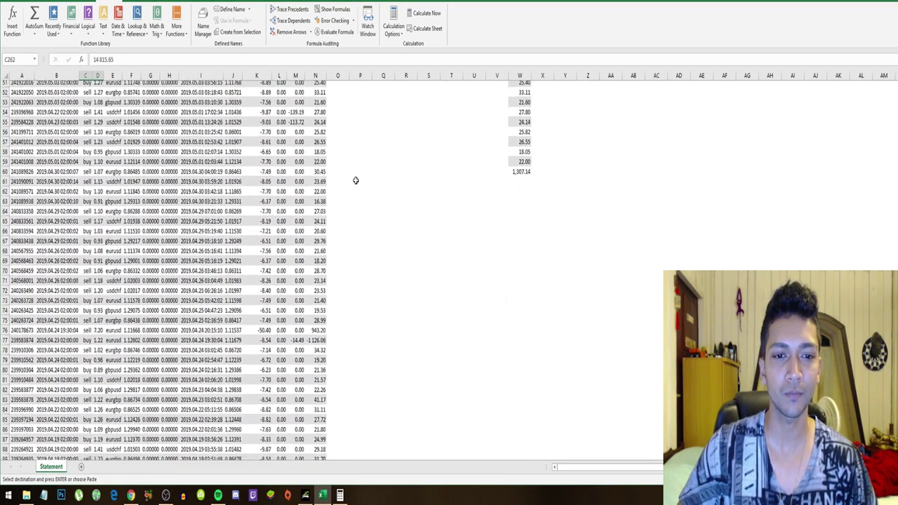
pyautogui.scroll(-7, 356, 180)
pyautogui.scroll(-7, 356, 180)
pyautogui.scroll(-5, 356, 181)
pyautogui.scroll(5, 356, 180)
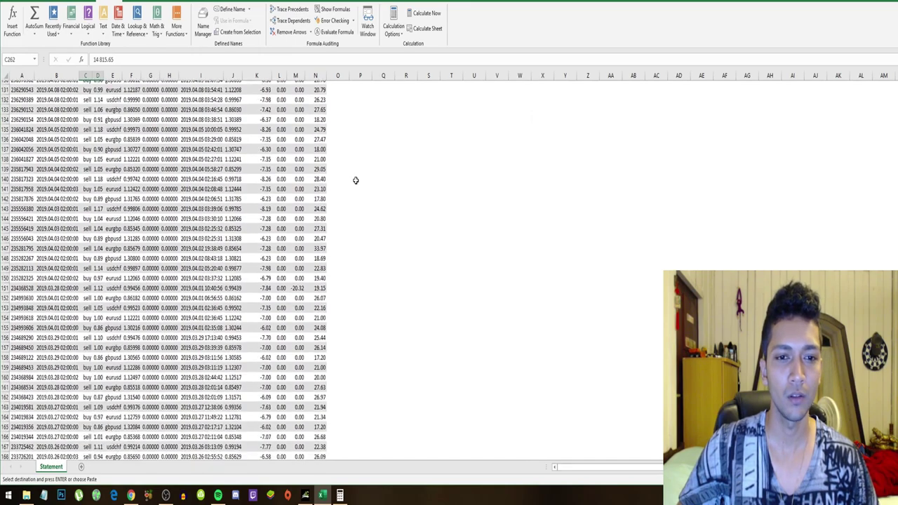
pyautogui.scroll(7, 356, 181)
pyautogui.scroll(7, 355, 181)
pyautogui.scroll(6, 356, 180)
pyautogui.scroll(-5, 351, 186)
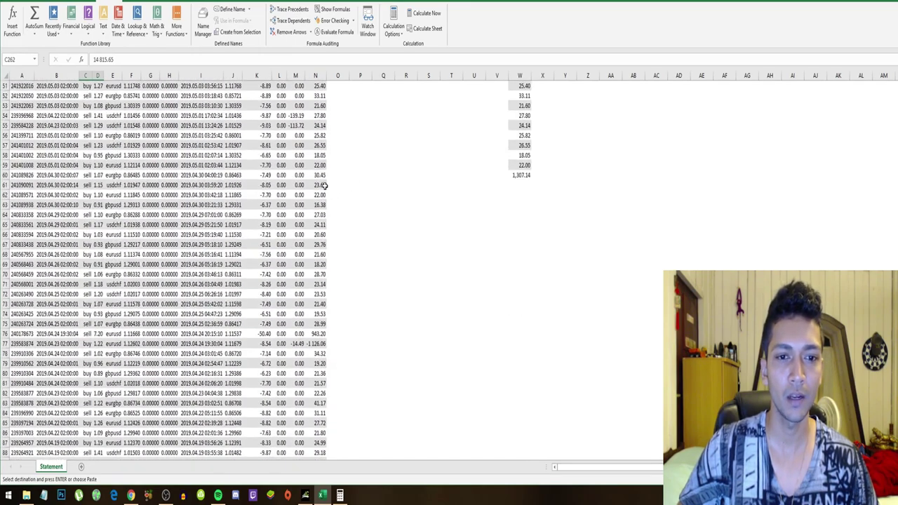
# Inspect the late-April Profit values in column N, starting at N63 and N66
pyautogui.click(319, 204)
pyautogui.scroll(-2, 322, 219)
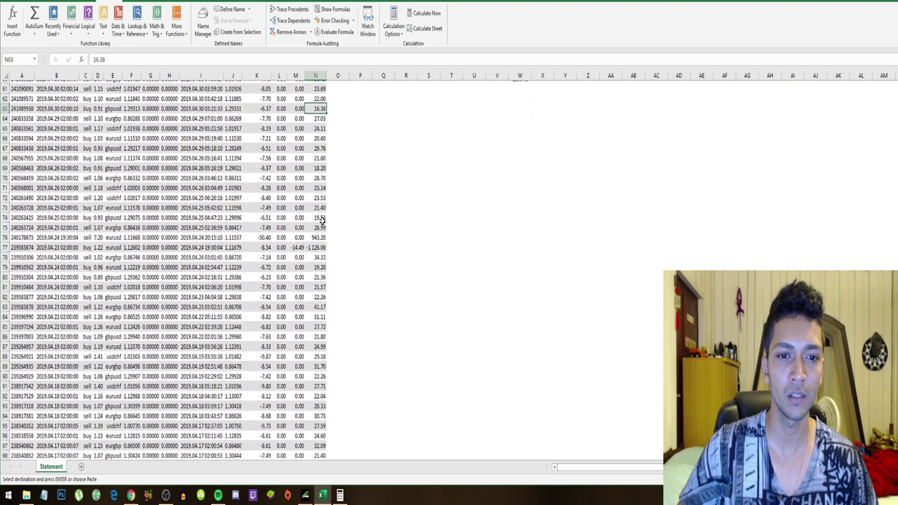
pyautogui.scroll(-2, 323, 203)
pyautogui.scroll(-1, 324, 175)
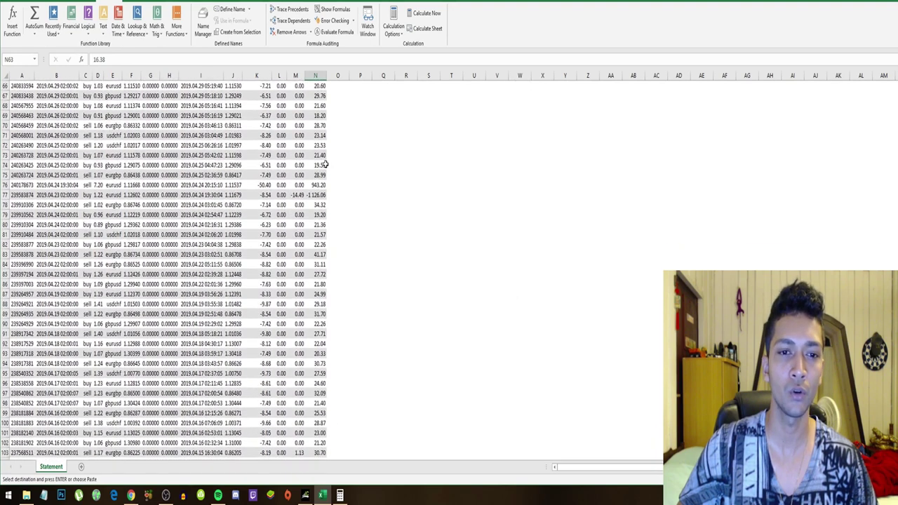
pyautogui.click(320, 85)
pyautogui.press('Down')
pyautogui.press('Down')
pyautogui.press('Down')
pyautogui.press('Down')
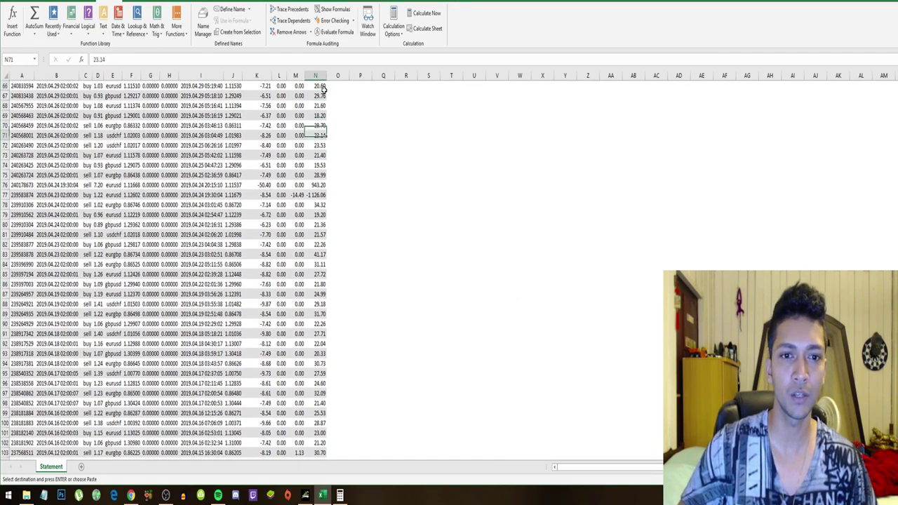
pyautogui.press('Down')
pyautogui.press('Down')
pyautogui.press('Down')
pyautogui.press('Down')
pyautogui.press('Down')
pyautogui.press('Down')
pyautogui.press('Down')
pyautogui.press('Down')
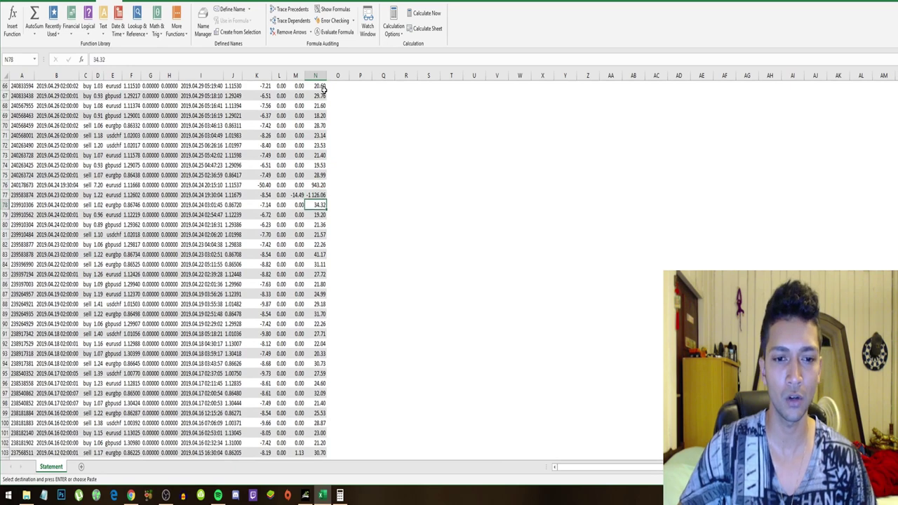
pyautogui.press('Down')
pyautogui.press('Down')
pyautogui.press('Down')
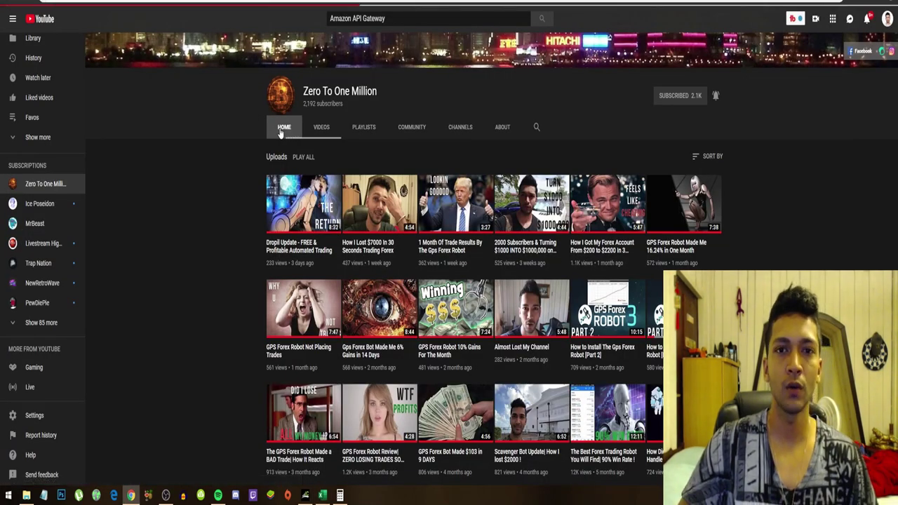
# Show the Zero To One Million channel's HOME tab and scroll through its recent and popular uploads
pyautogui.click(284, 128)
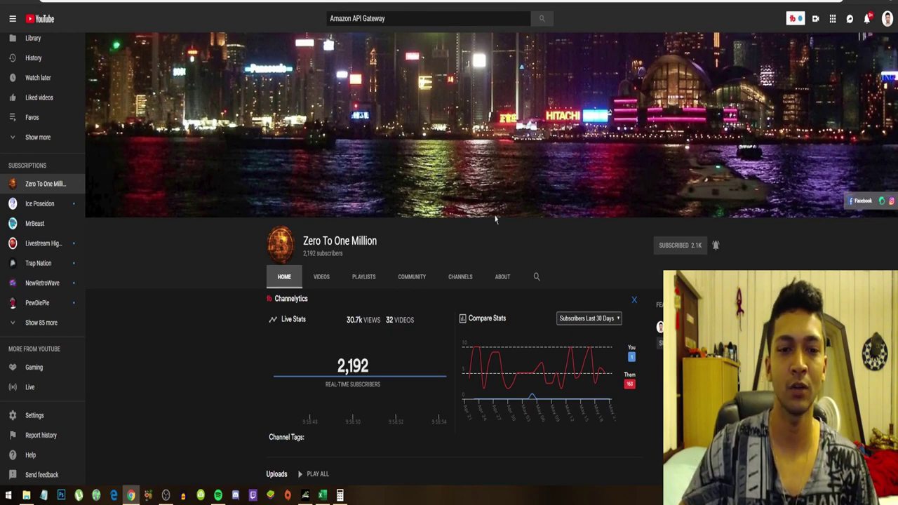
pyautogui.scroll(-4, 157, 181)
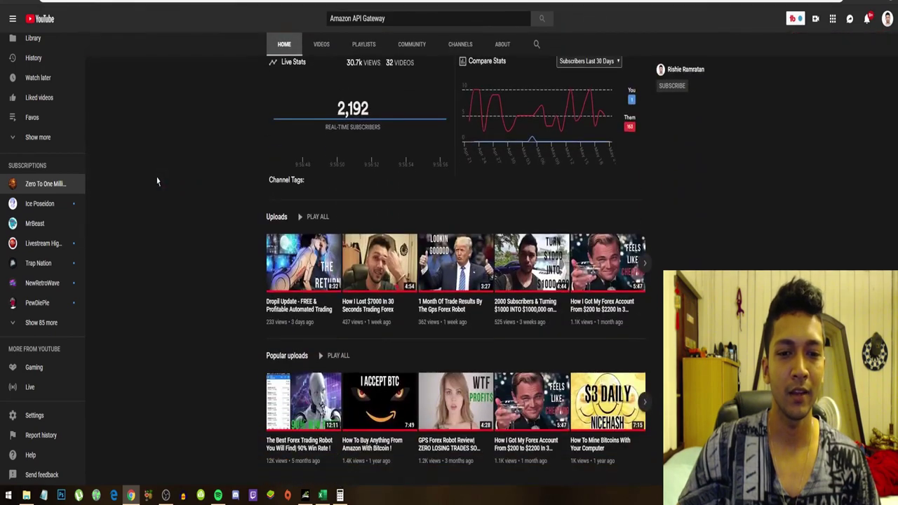
pyautogui.scroll(1, 158, 181)
pyautogui.scroll(3, 158, 181)
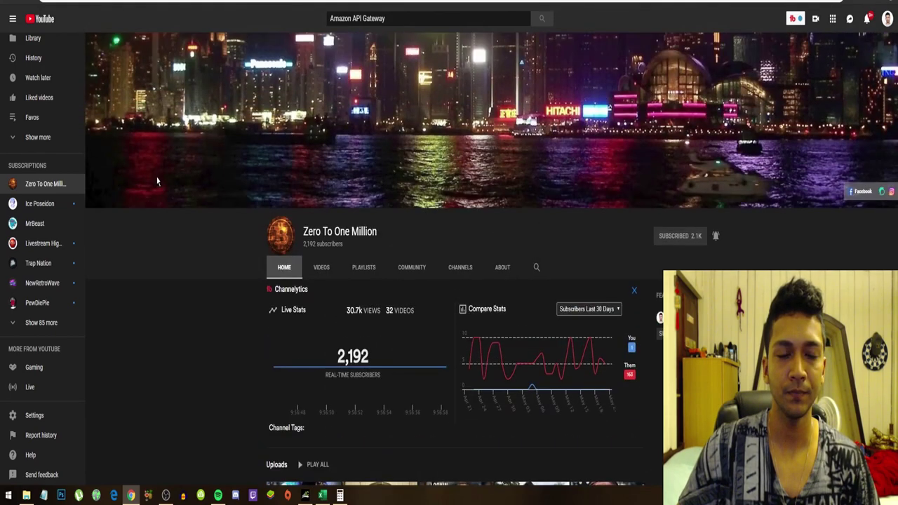
pyautogui.scroll(1, 157, 181)
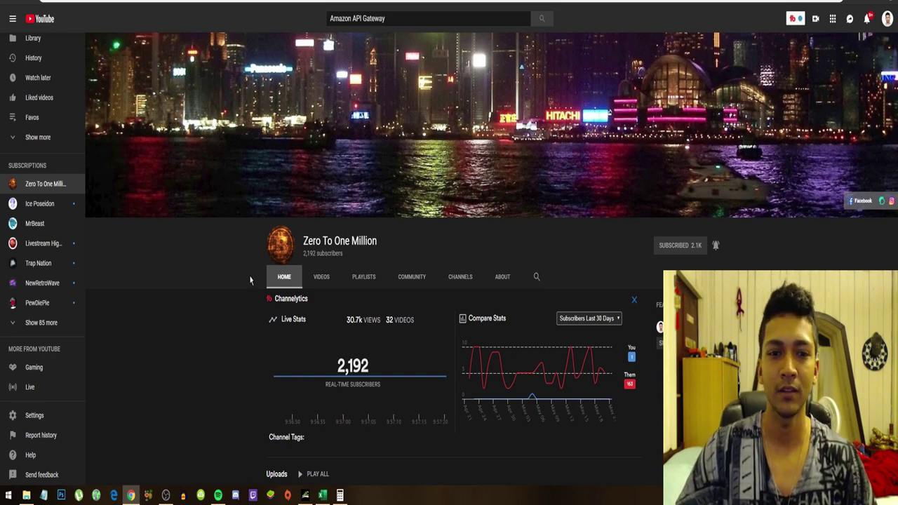
pyautogui.scroll(-4, 250, 279)
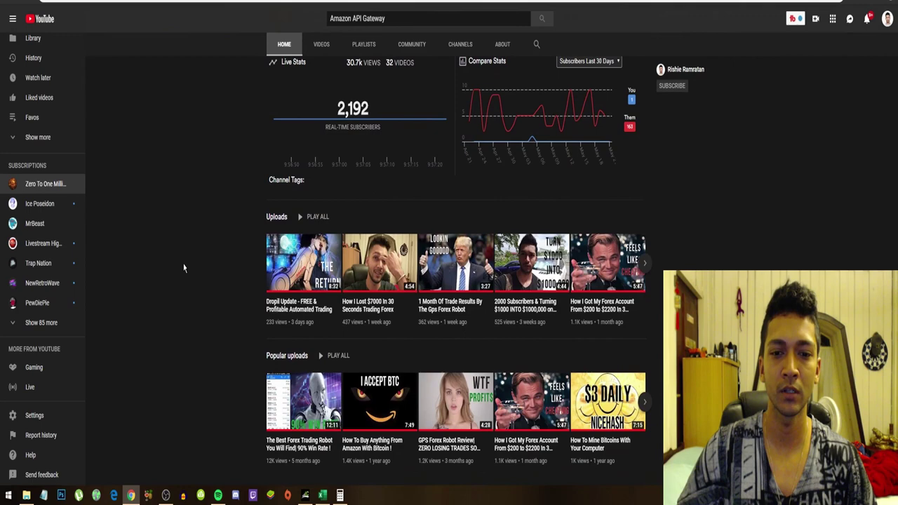